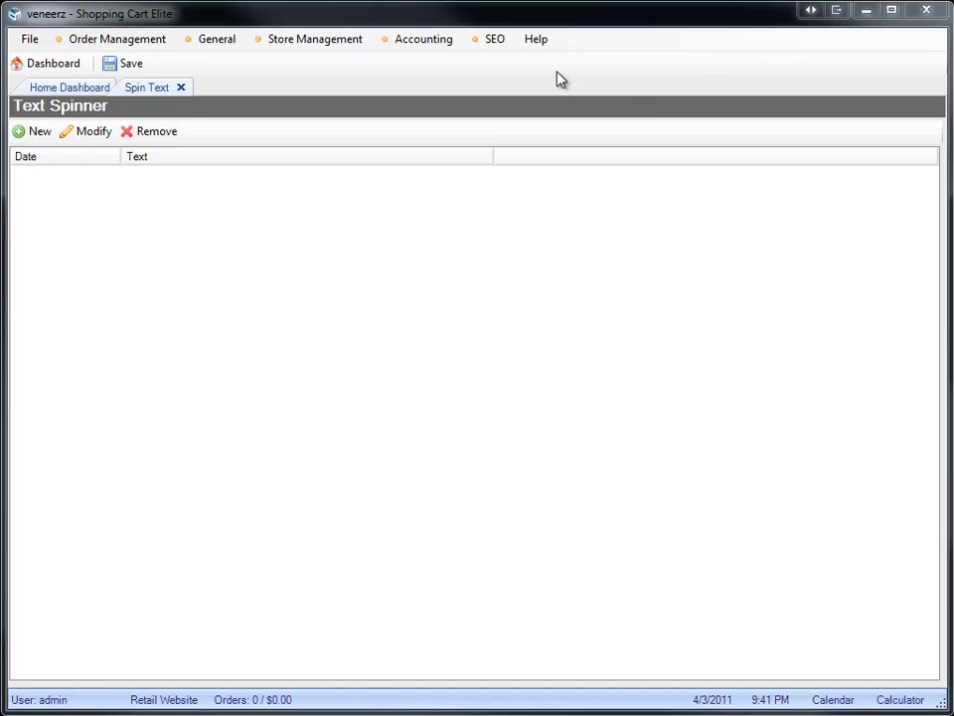
Look up the "Rank your Website with Articles" topic in the marketing tutorials and return to the Text Spinner.
left_click(545, 41)
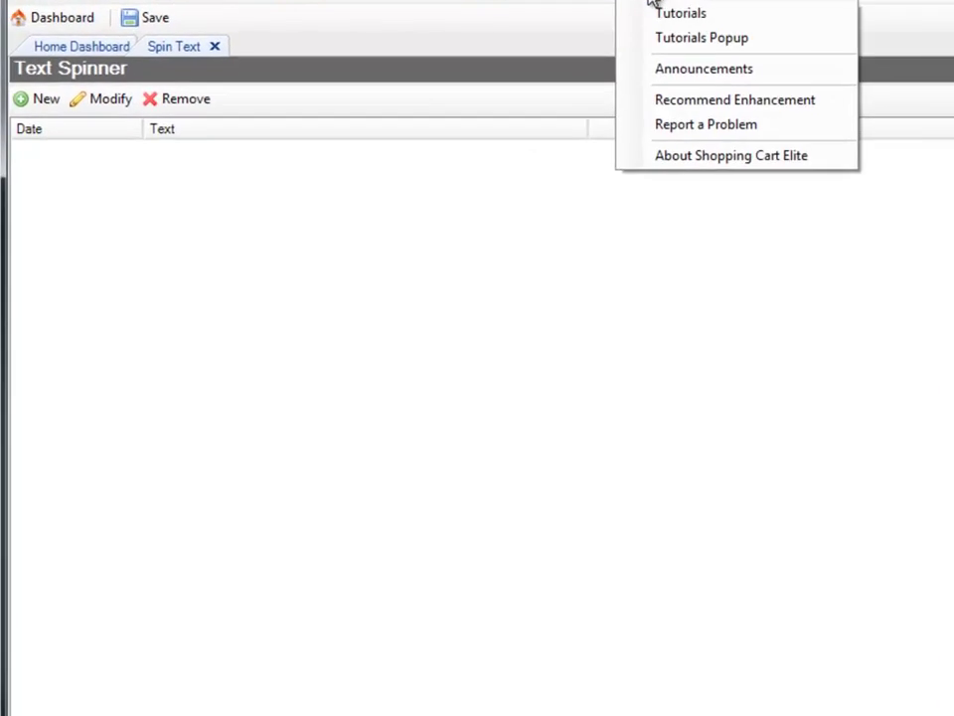
left_click(656, 7)
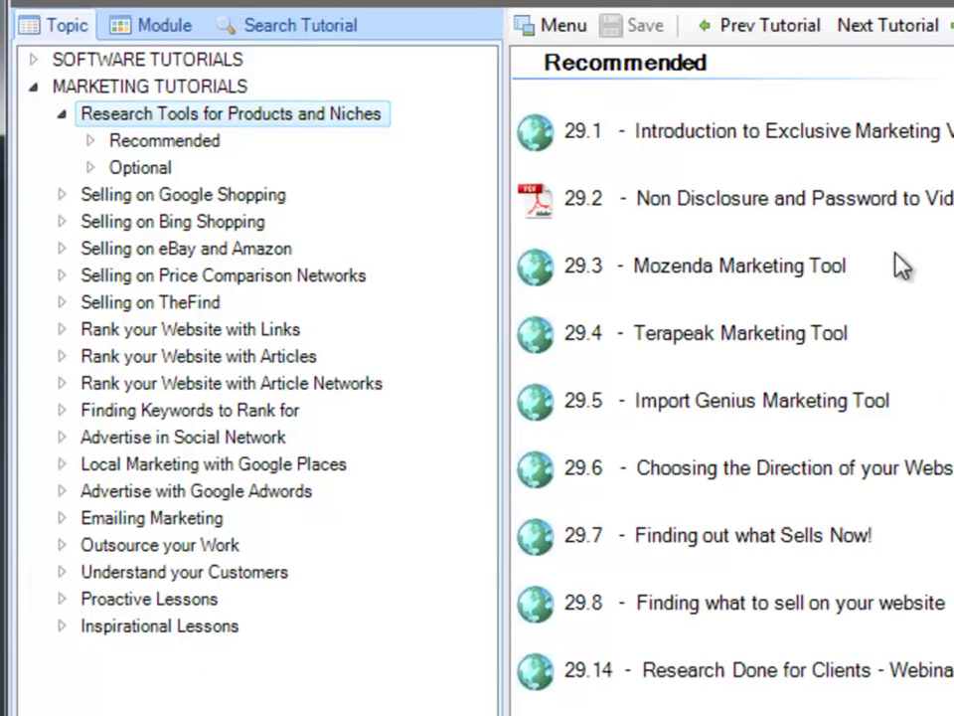
left_click(304, 357)
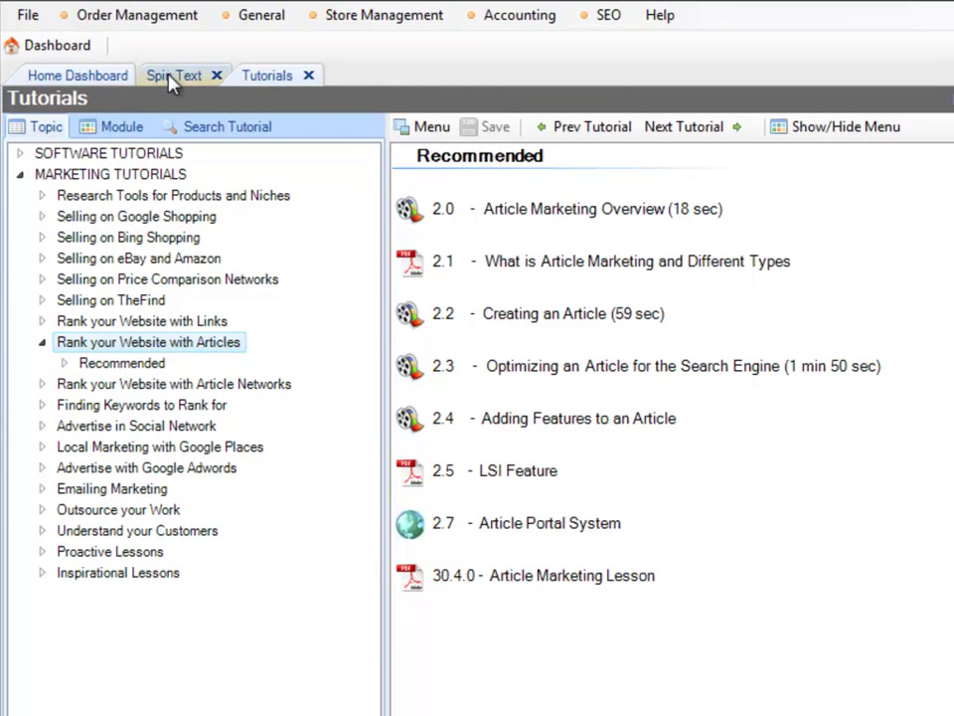
left_click(172, 84)
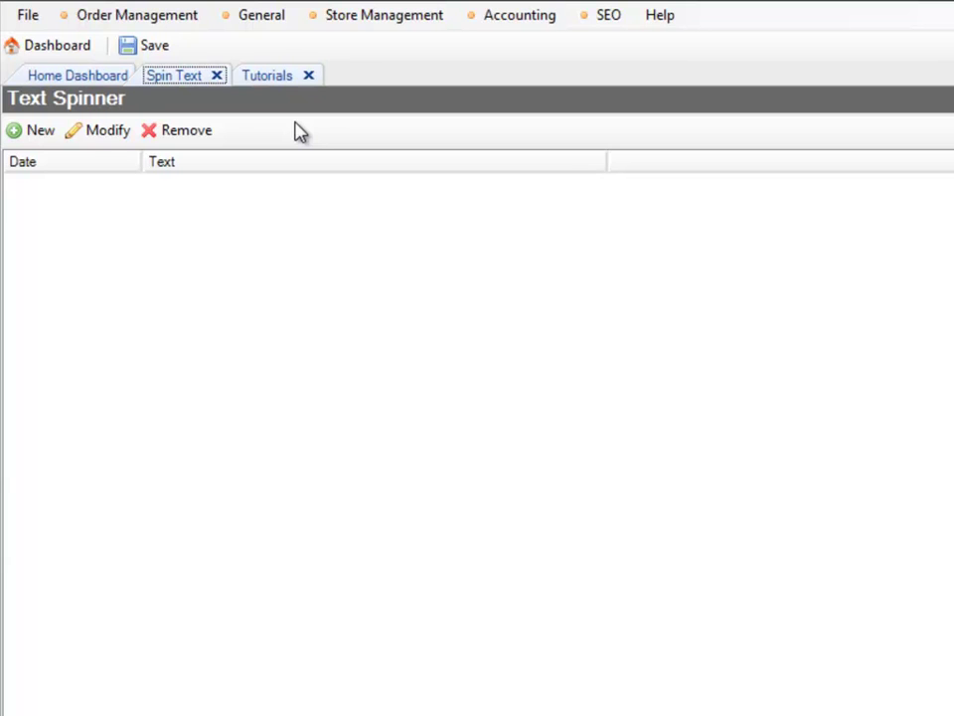
left_click(36, 138)
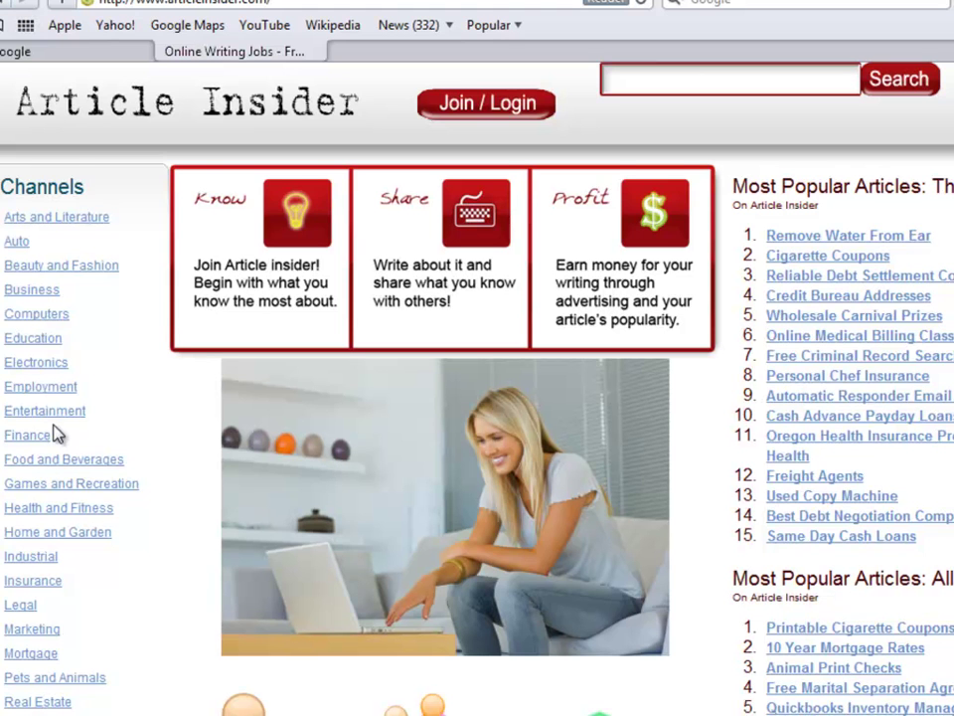
In the web browser, browse Article Insider's Auto channel and open the Dash Kits article listing.
scroll(185, 428, "down", 3)
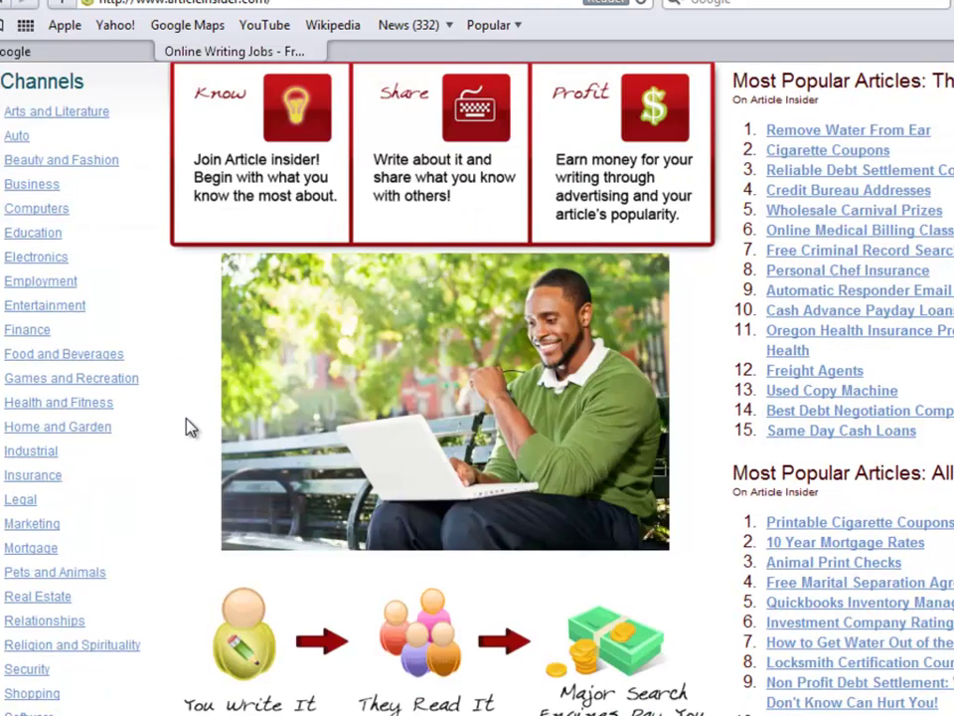
scroll(191, 427, "up", 3)
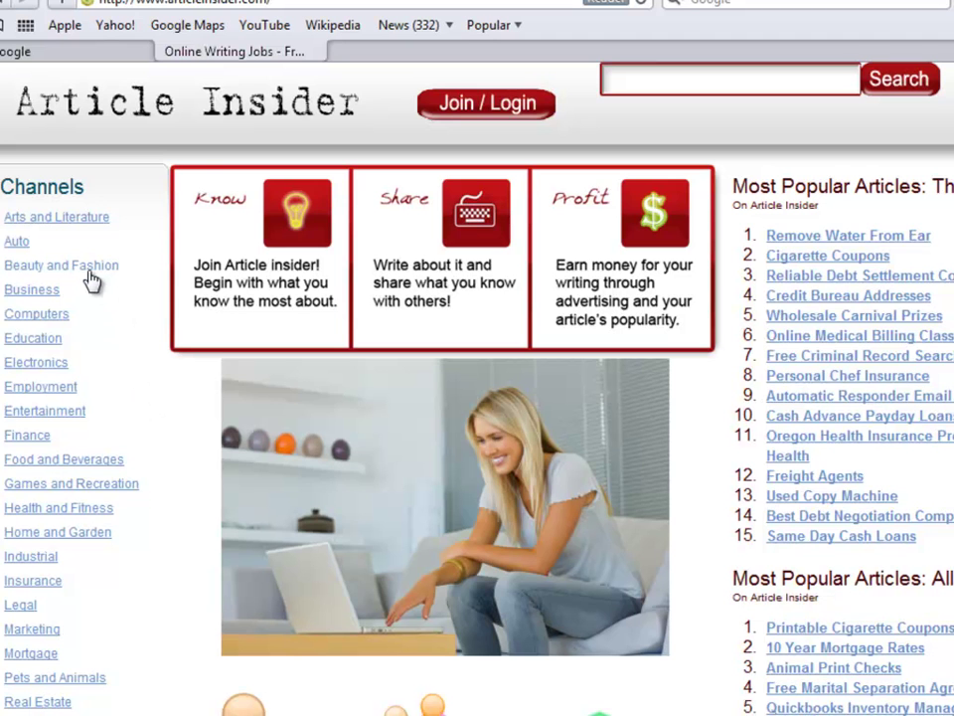
left_click(27, 247)
scroll(60, 298, "down", 1)
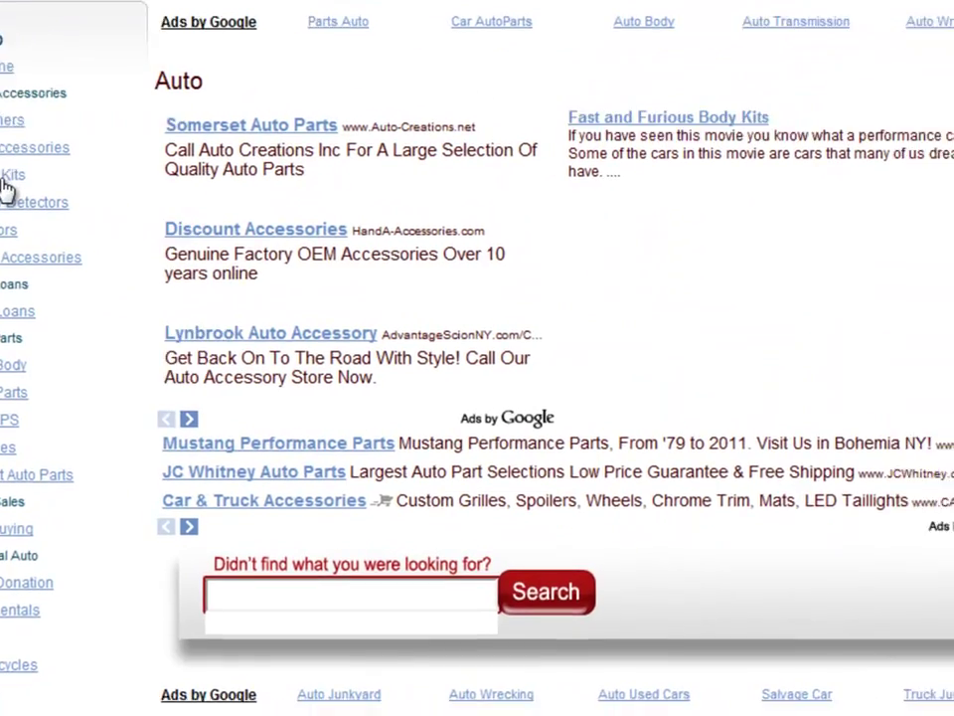
left_click(9, 179)
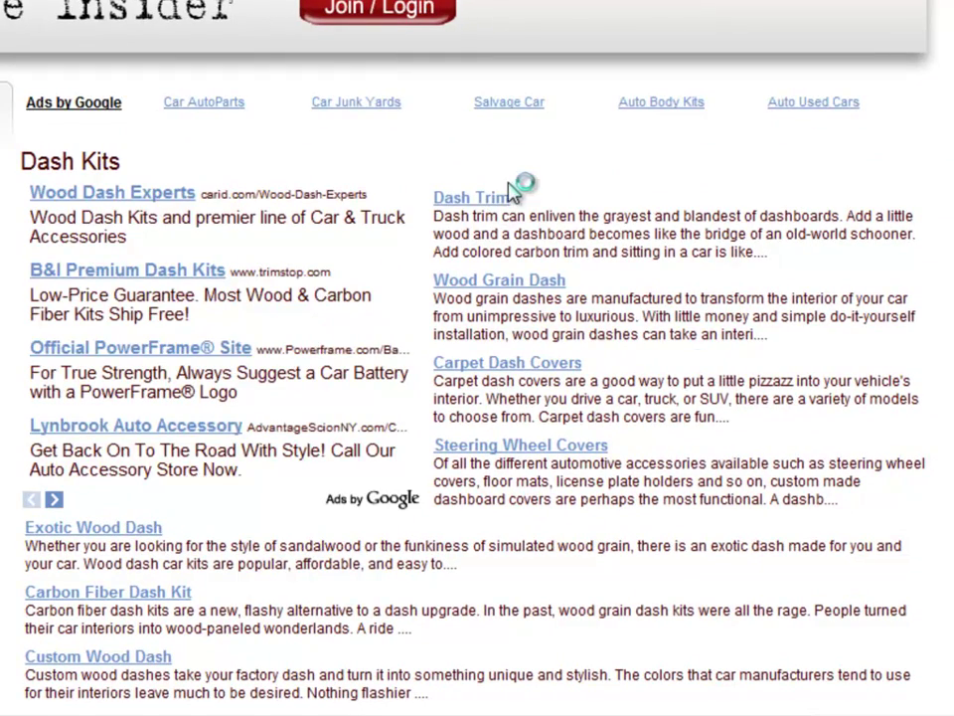
Open the Dash Trim article and copy its full text.
left_click(505, 194)
left_click_drag(457, 94, 909, 539)
key("ctrl+c")
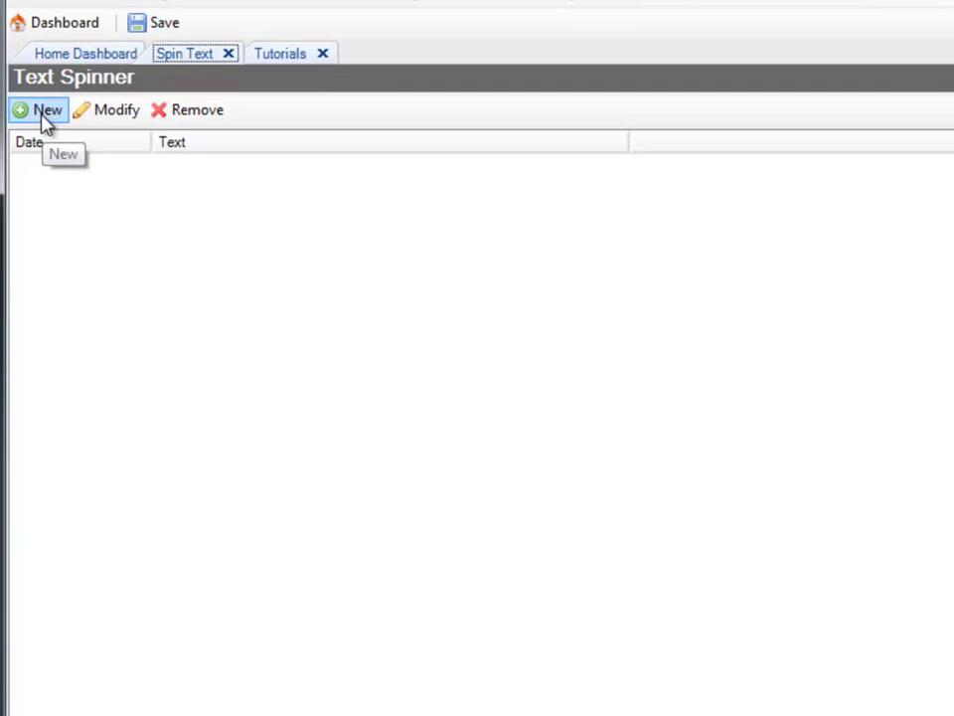
In Shopping Cart Elite, paste the article into a new spin text, delete the extra line after the first paragraph, and start spinning.
left_click(44, 117)
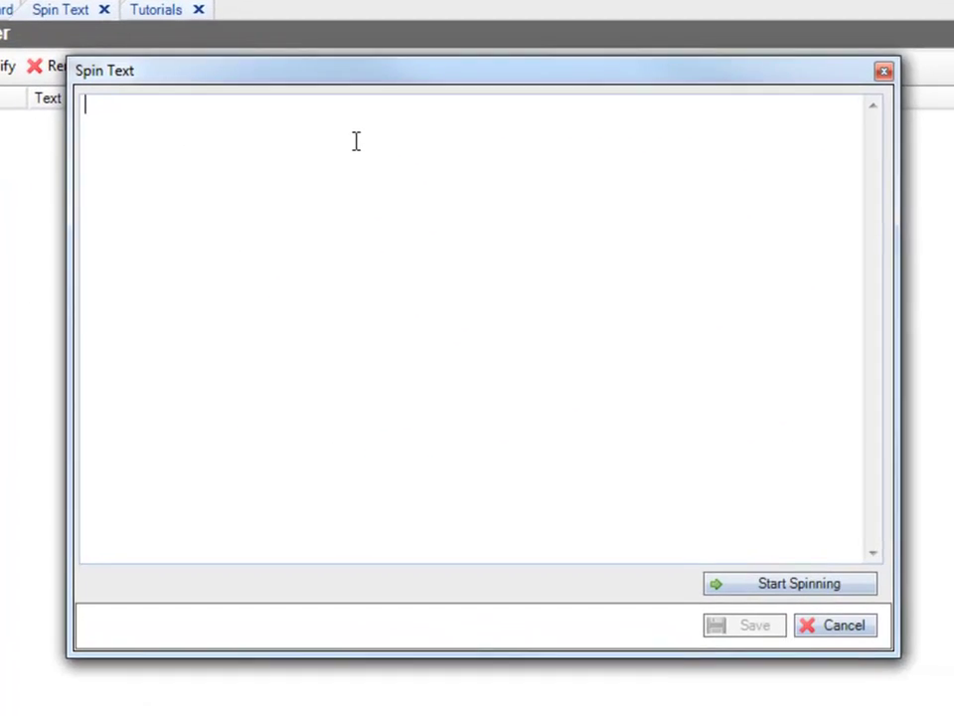
key("ctrl+v")
left_click_drag(189, 215, 73, 214)
left_click(74, 215)
left_click(238, 209)
left_click_drag(238, 209, 72, 214)
key("Delete")
key("Delete")
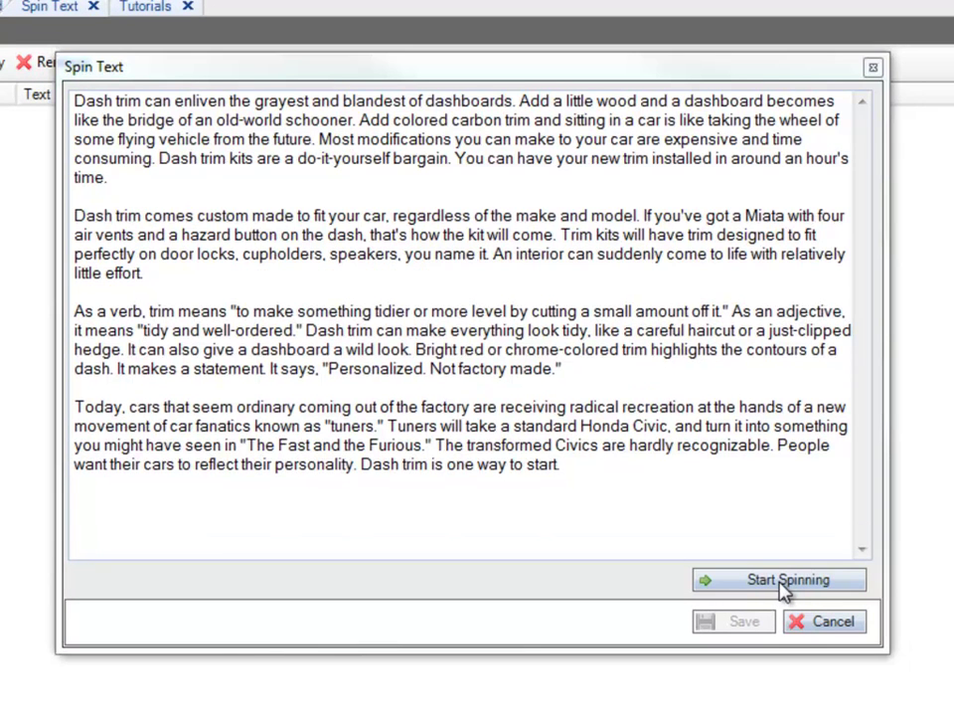
left_click(783, 584)
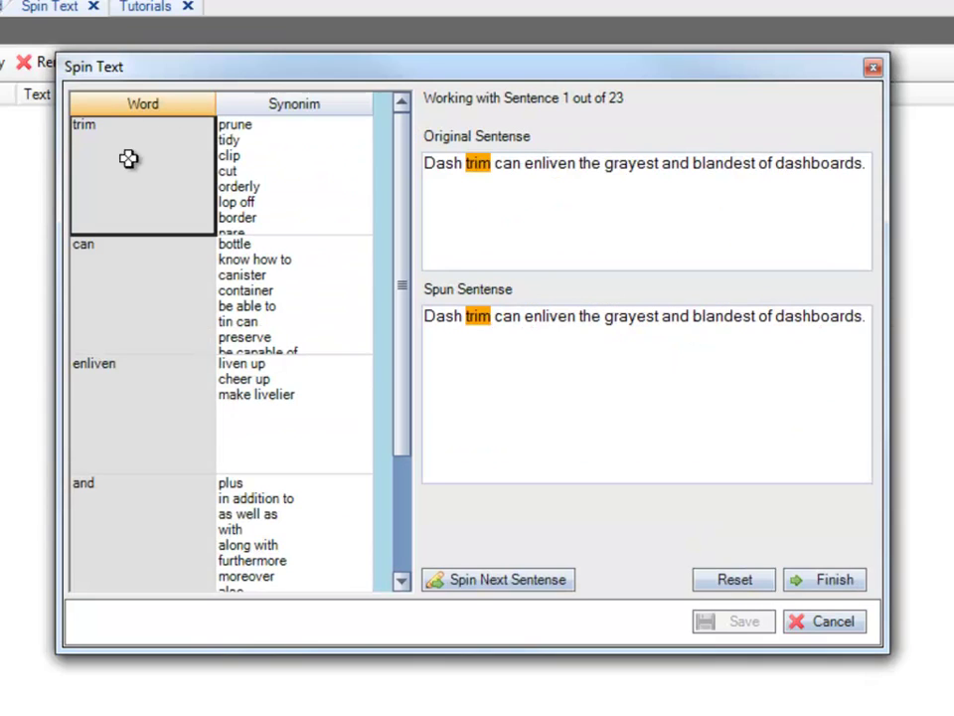
Examine the suggested synonyms for "trim", "can", "enliven" and "and" in the first sentence.
left_click(135, 289)
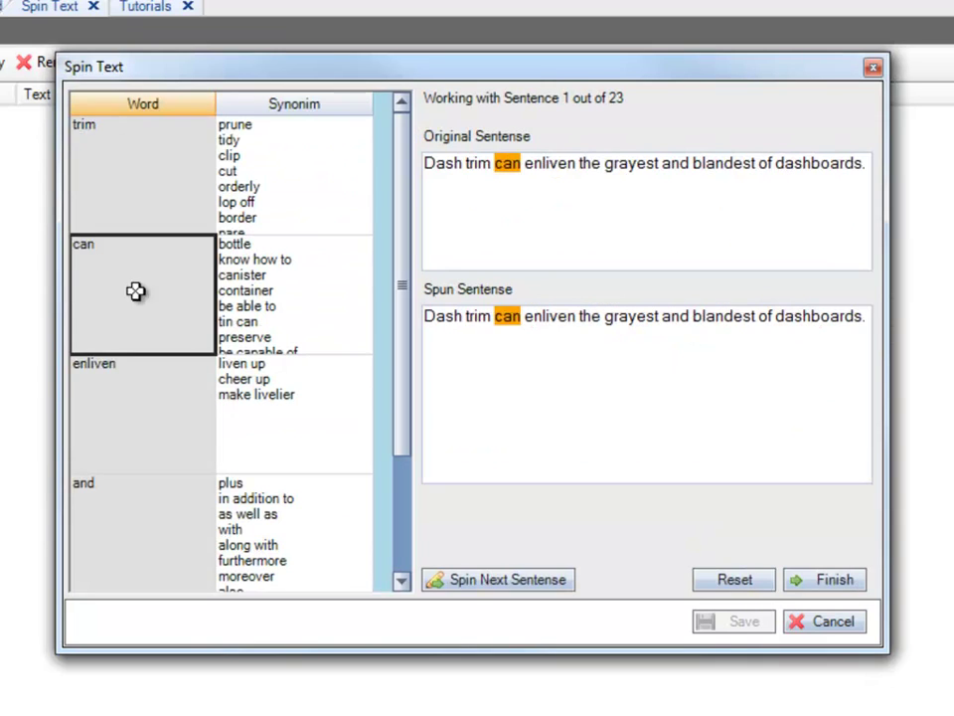
left_click(145, 379)
scroll(166, 415, "down", 1)
left_click(160, 394)
left_click(124, 298)
left_click(138, 188)
scroll(159, 258, "up", 1)
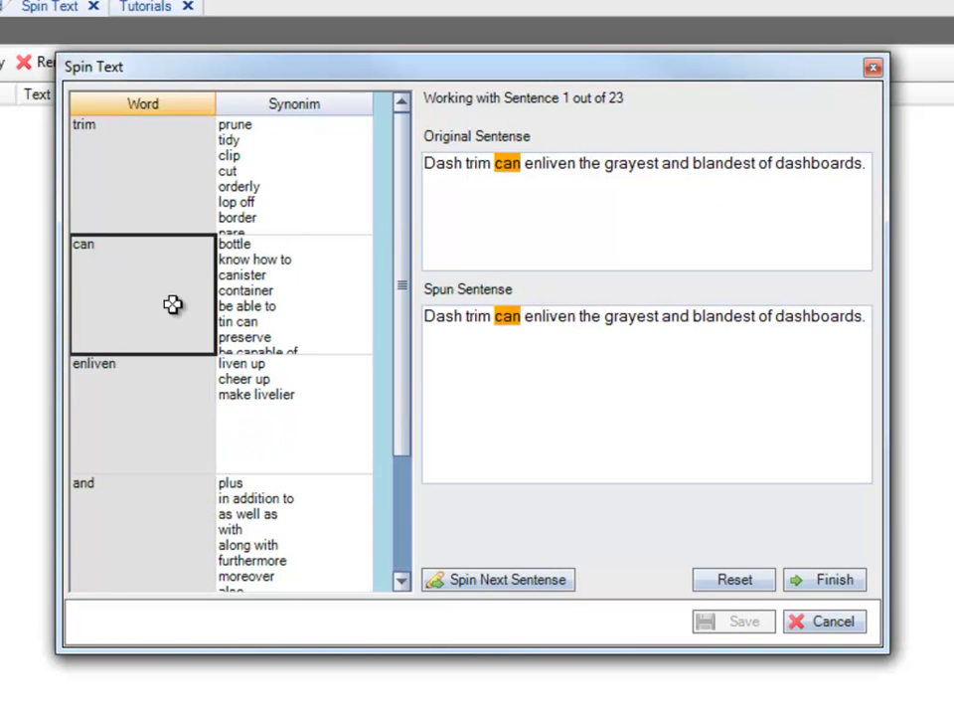
left_click(134, 203)
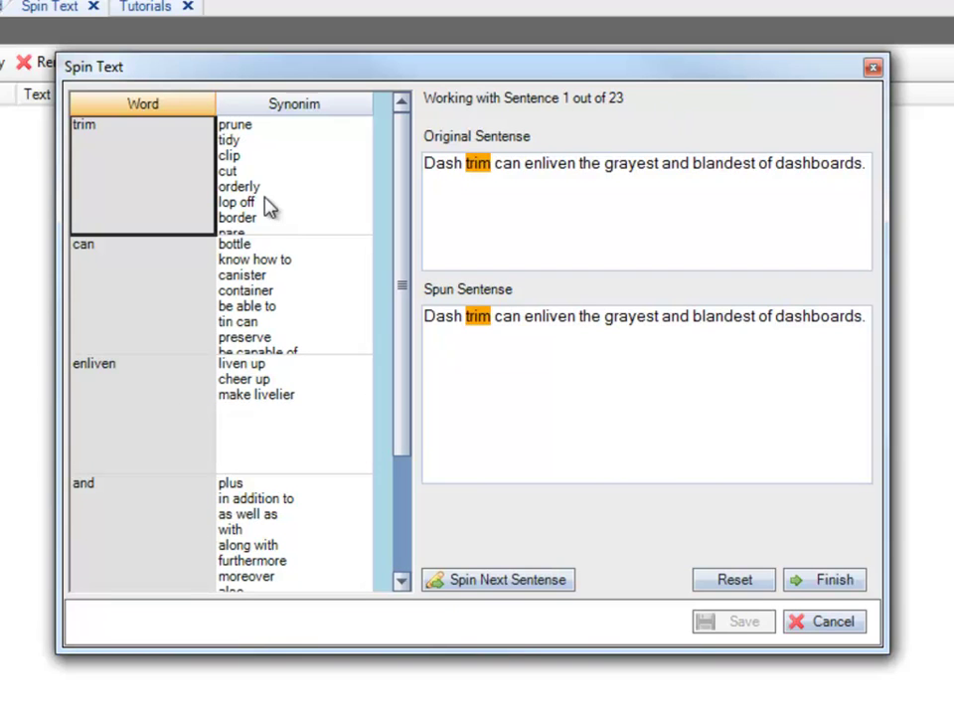
left_click(137, 332)
left_click(137, 370)
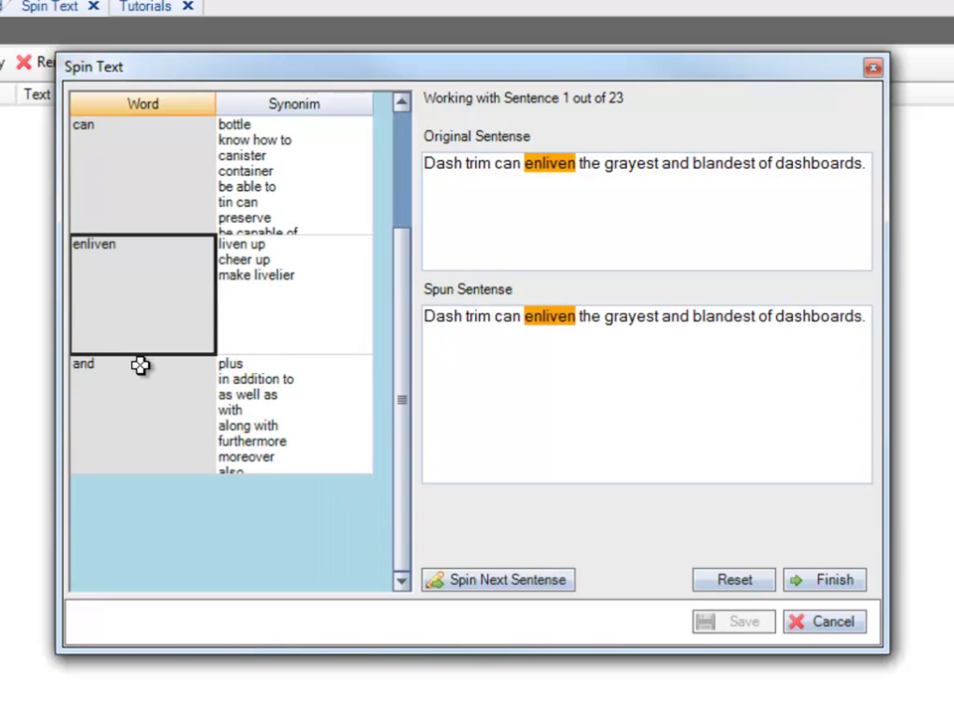
left_click(143, 171)
left_click(145, 160)
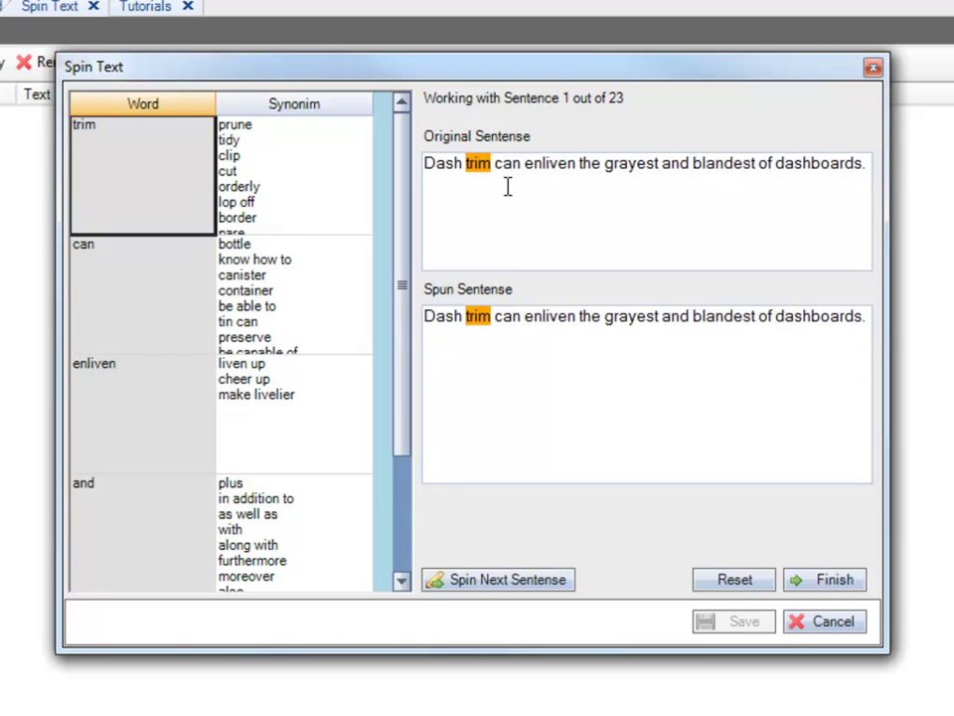
left_click(166, 289)
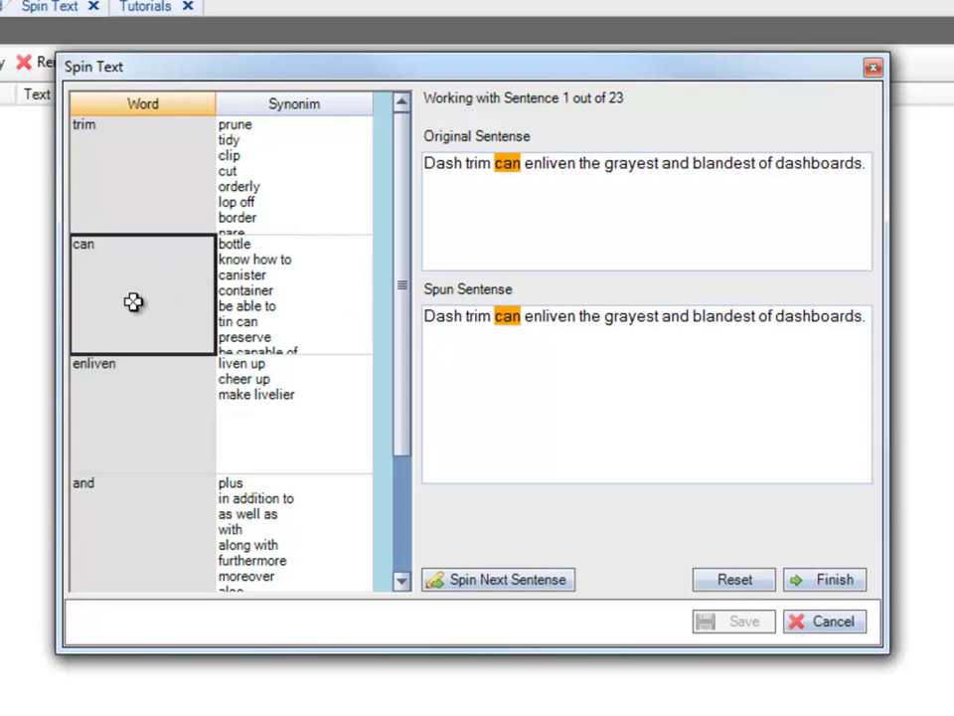
scroll(134, 300, "down", 1)
left_click(188, 259)
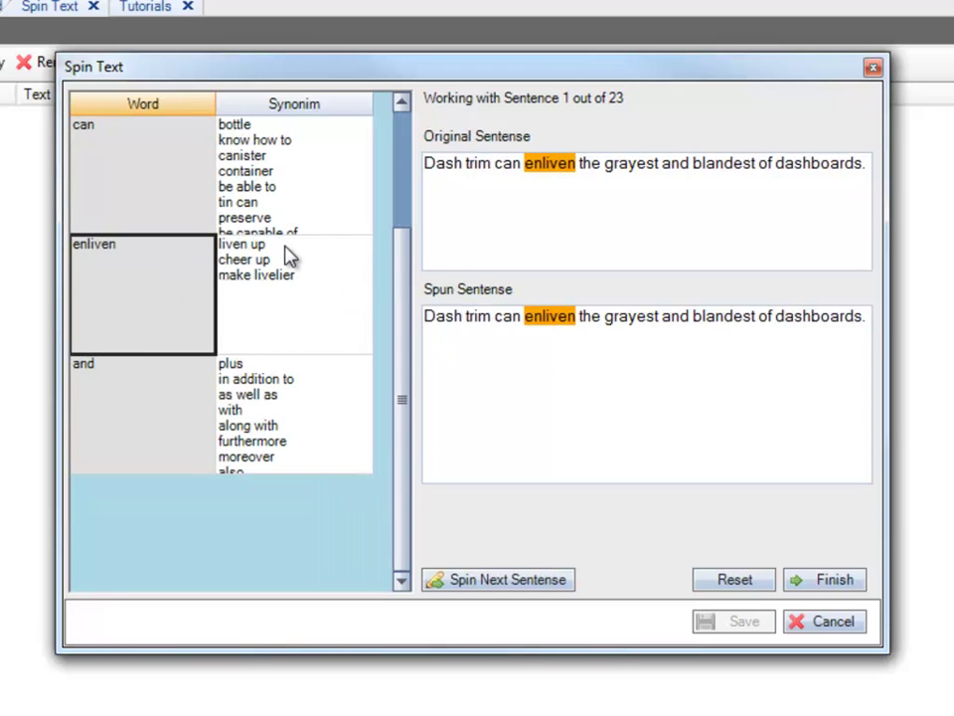
key("Down")
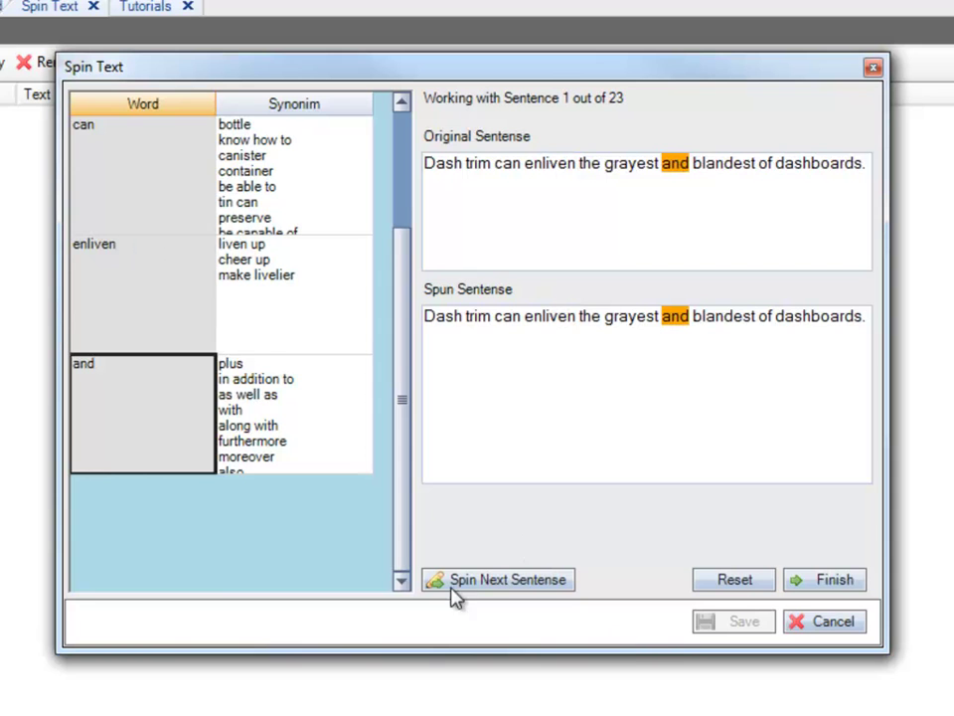
Advance to the second sentence and select the synonyms "insert", "include" and "put in" for the word "Add".
left_click(530, 585)
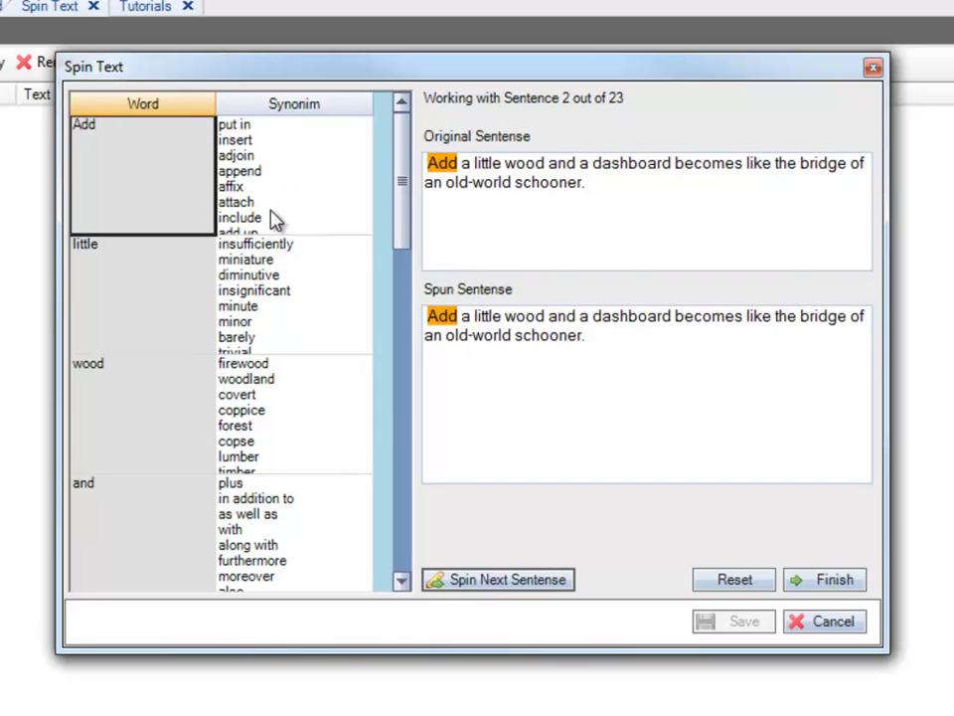
left_click(242, 144)
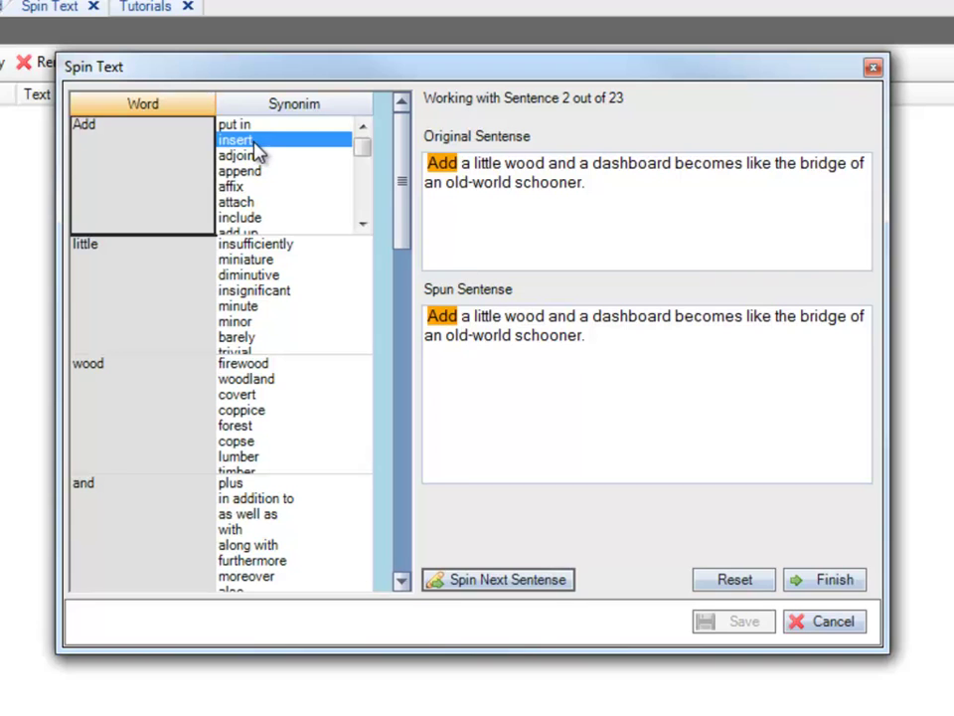
left_click(265, 218)
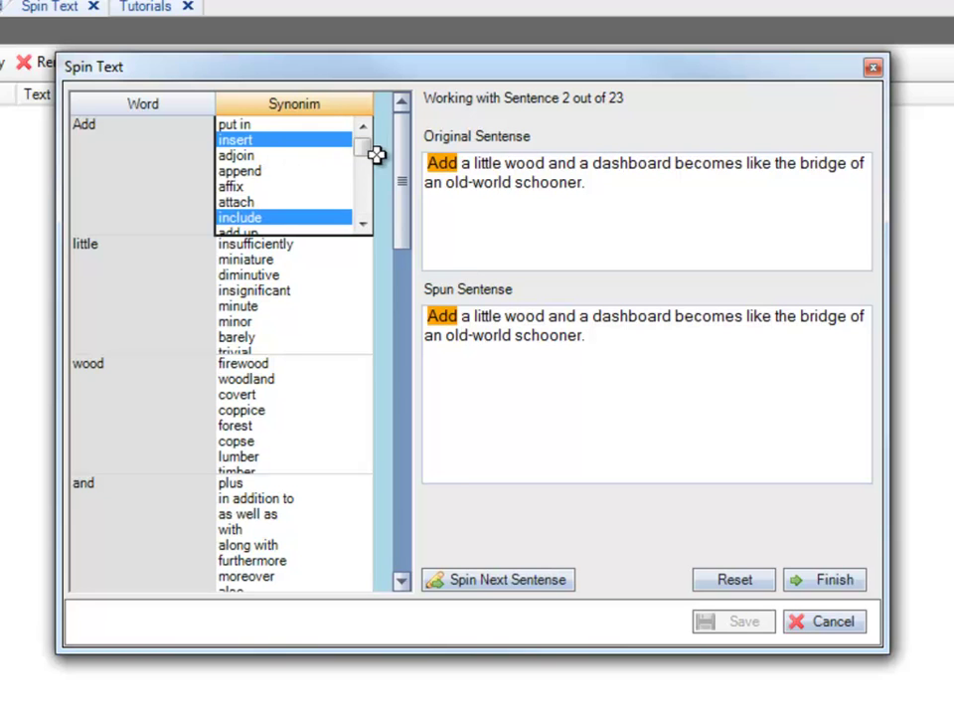
left_click(241, 126)
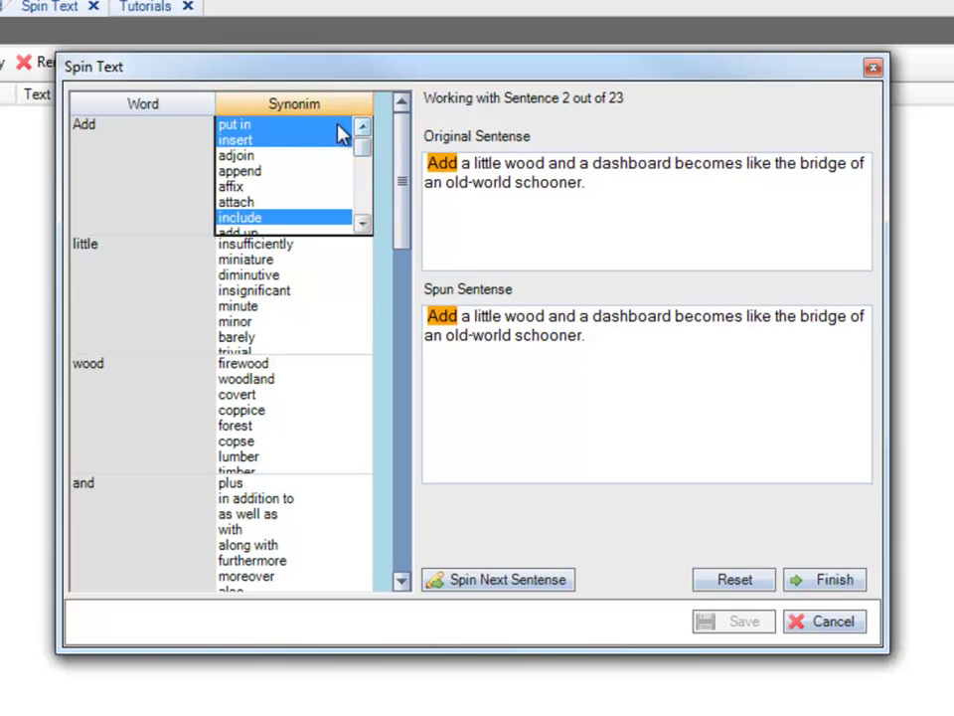
mouse_move(367, 153)
left_mouse_down()
mouse_move(367, 174)
mouse_move(361, 145)
left_mouse_up()
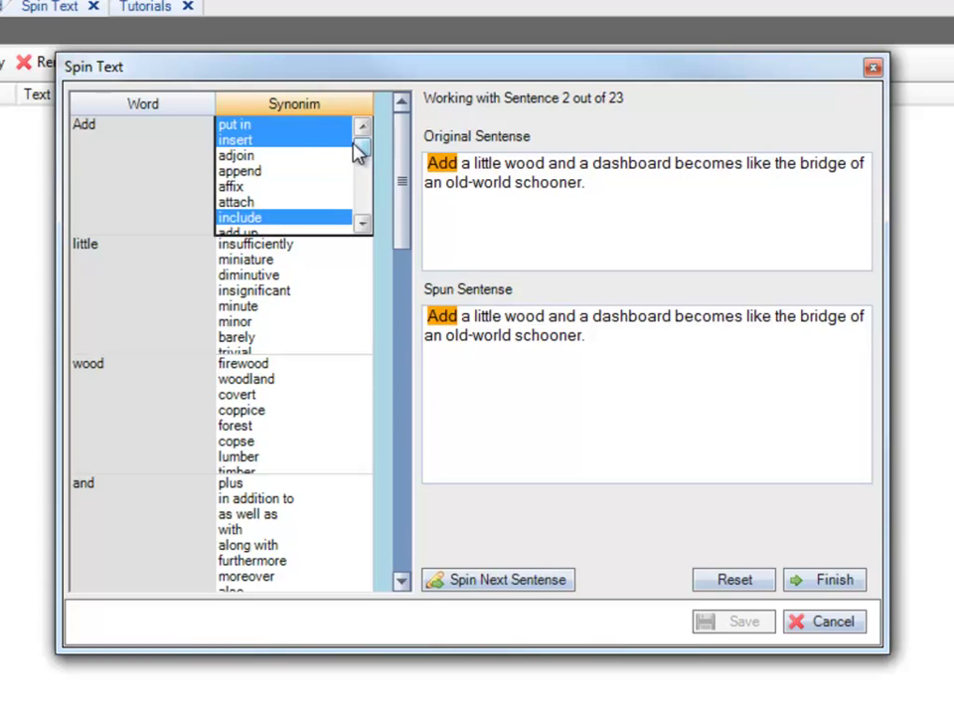
Try out other synonym selections for "Add", including "affix", "attach", "adjoin" and "append".
left_click(265, 130)
left_click(264, 140)
left_click(270, 186)
left_click(270, 202)
left_click(264, 125)
left_click(266, 155)
left_click(267, 171)
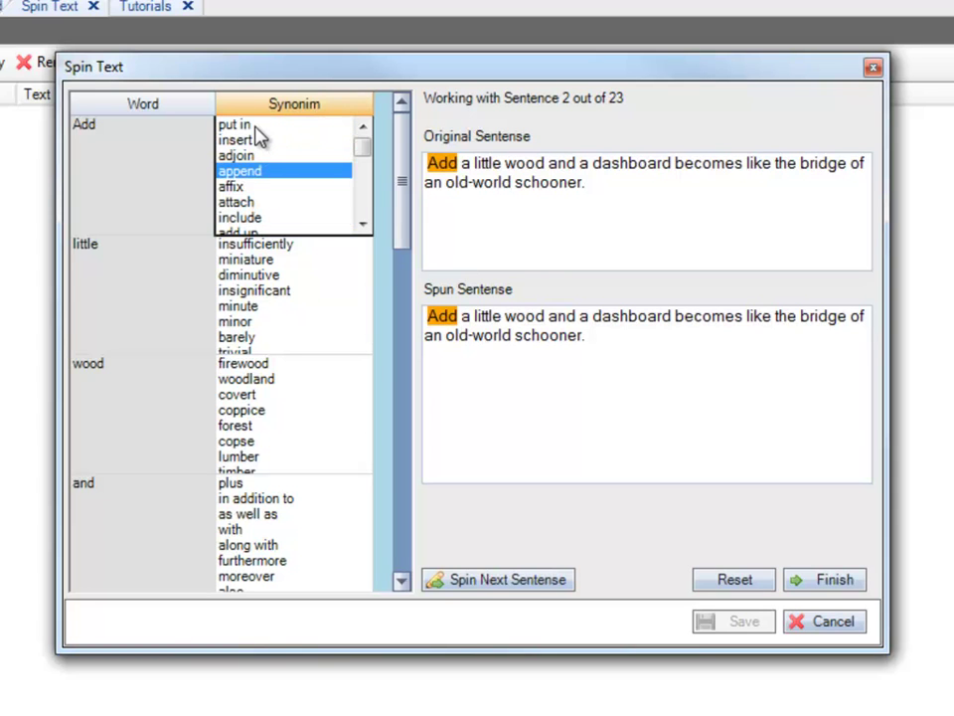
Select only "put in" as the synonym for "Add" and apply it to the spun sentence.
left_click(269, 126)
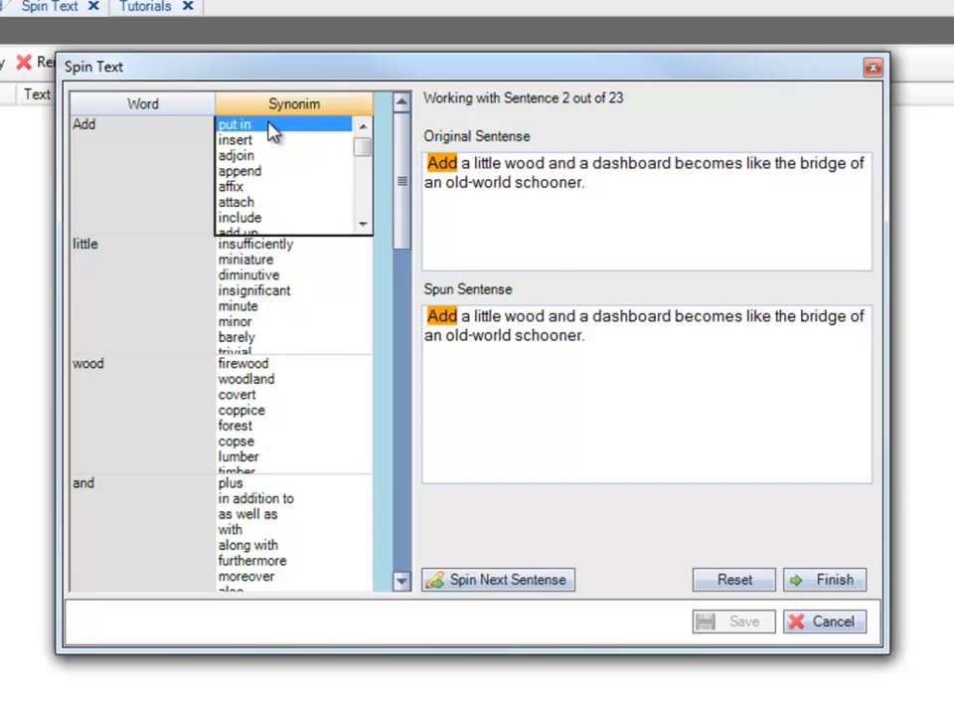
left_click_drag(274, 133, 308, 115)
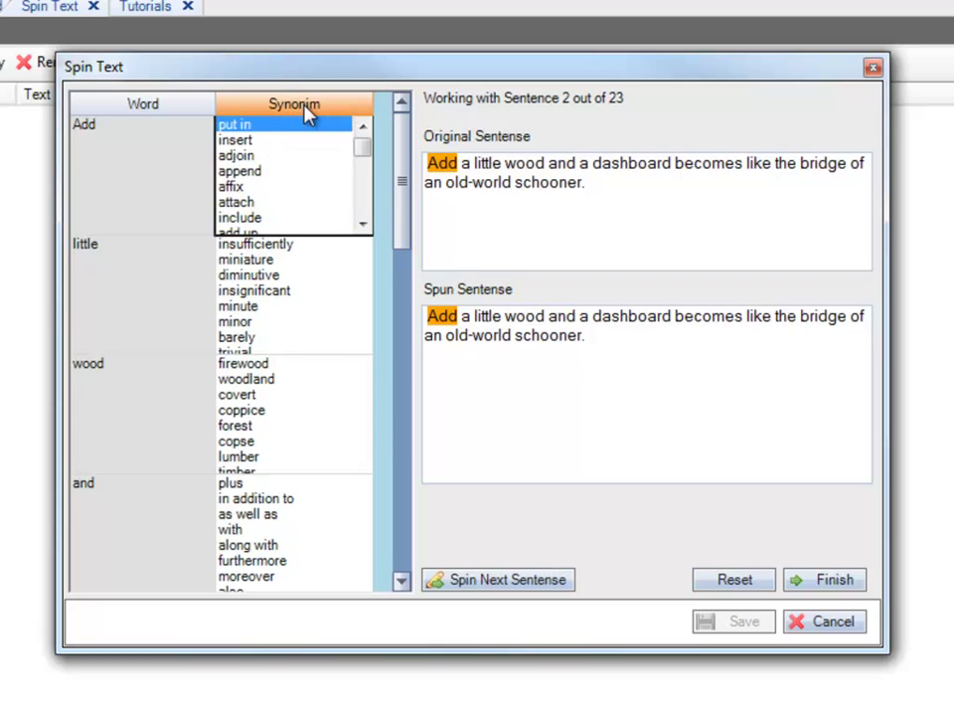
left_click(256, 141, "ctrl")
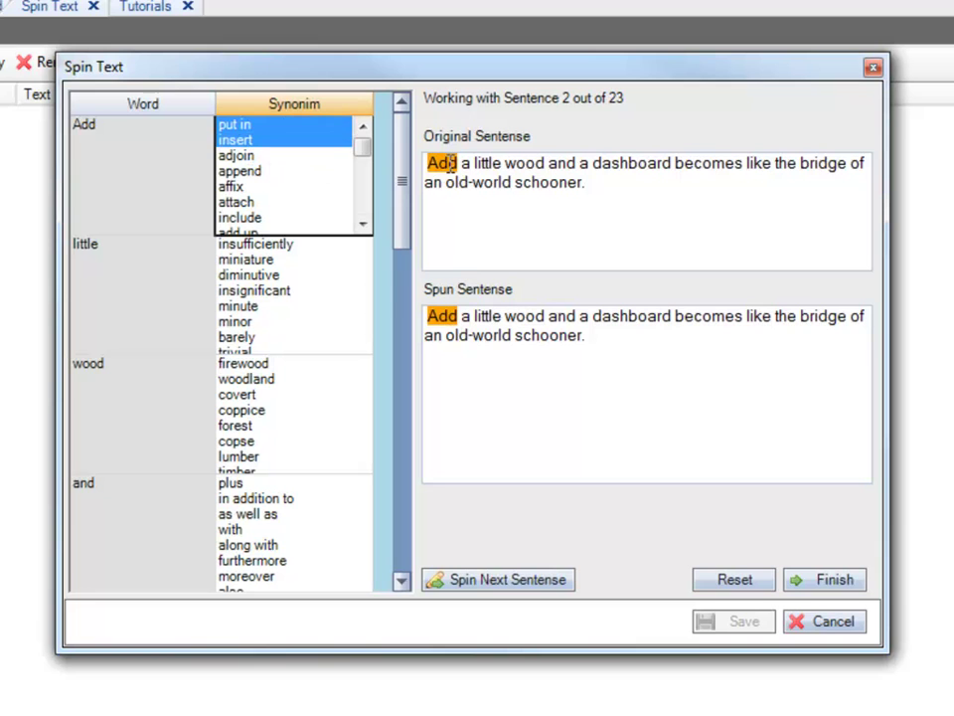
left_click(264, 140, "ctrl")
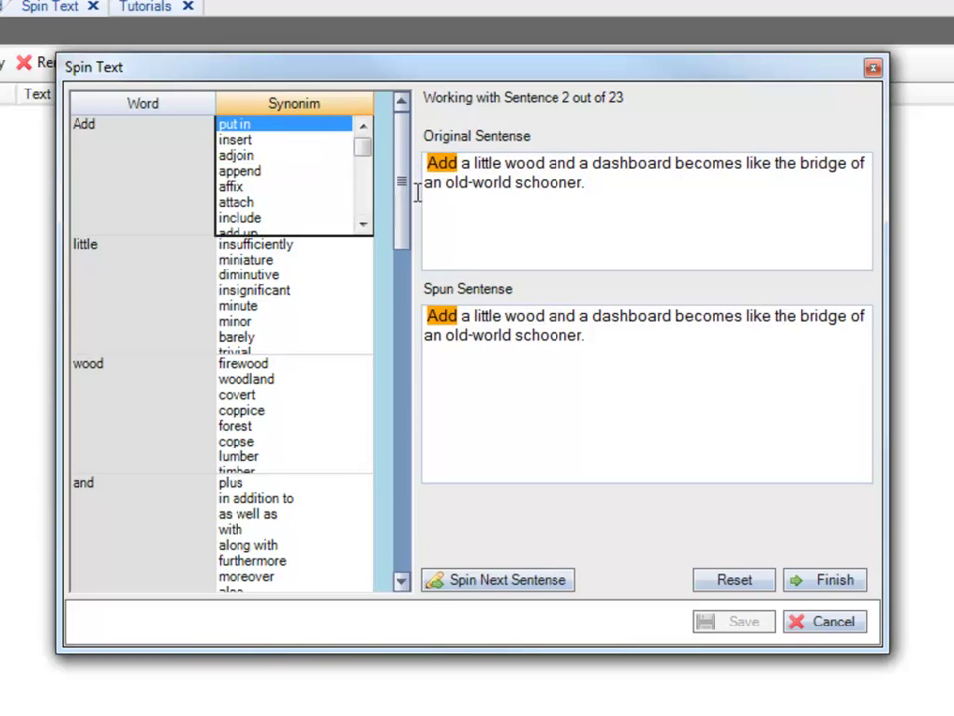
left_click(153, 196)
Add "insert" and "include" to the synonyms chosen for "Add" and apply them by moving on to the word "little".
left_click(268, 140, "ctrl")
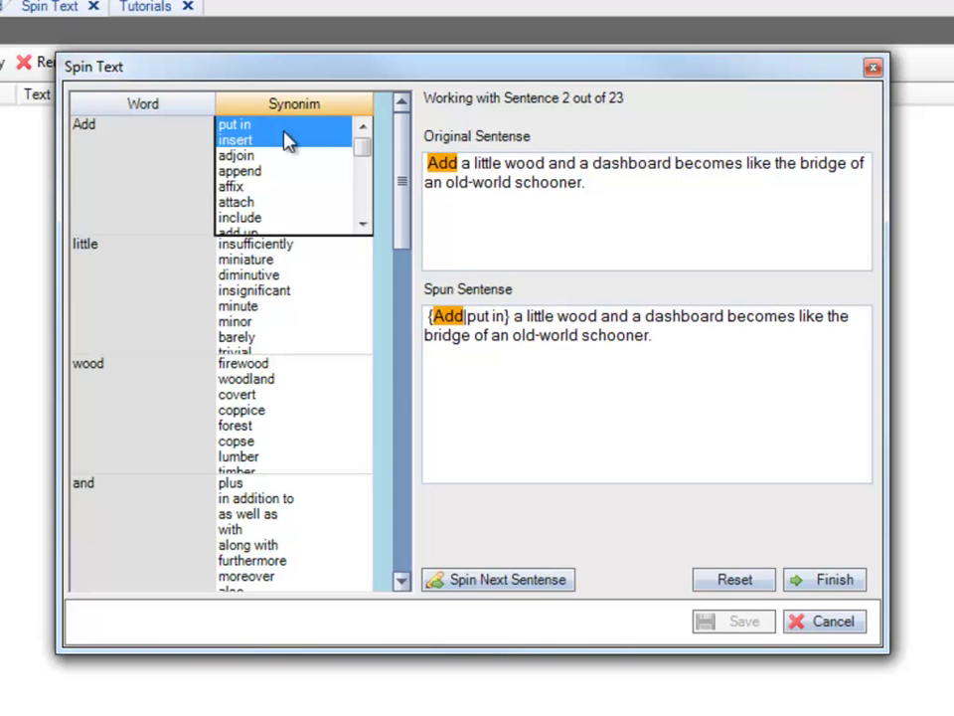
left_click(264, 218, "ctrl")
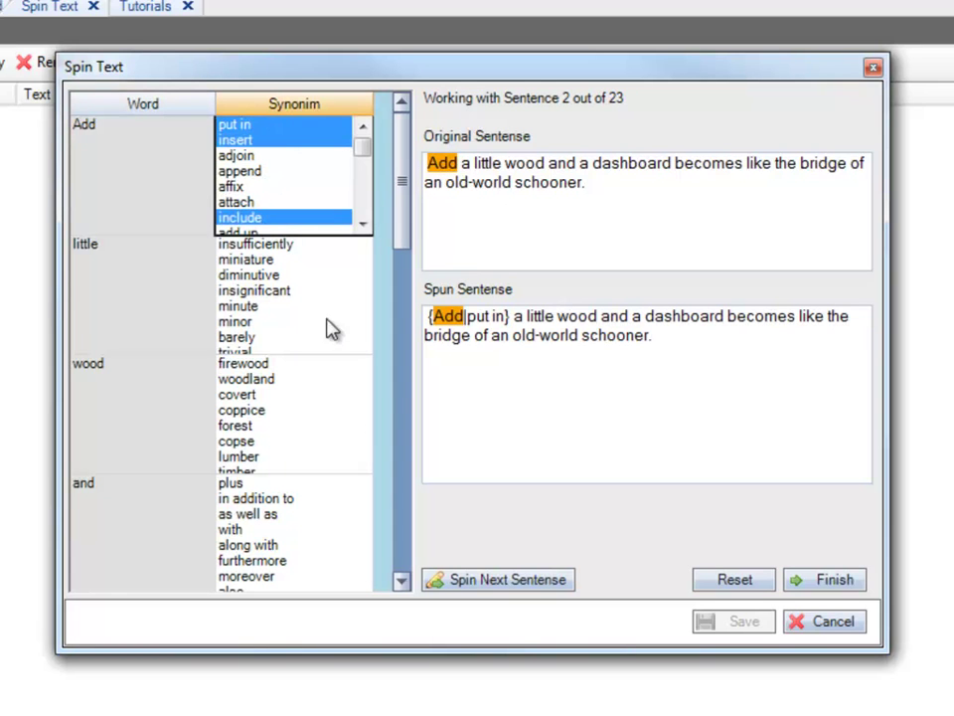
left_click(173, 275)
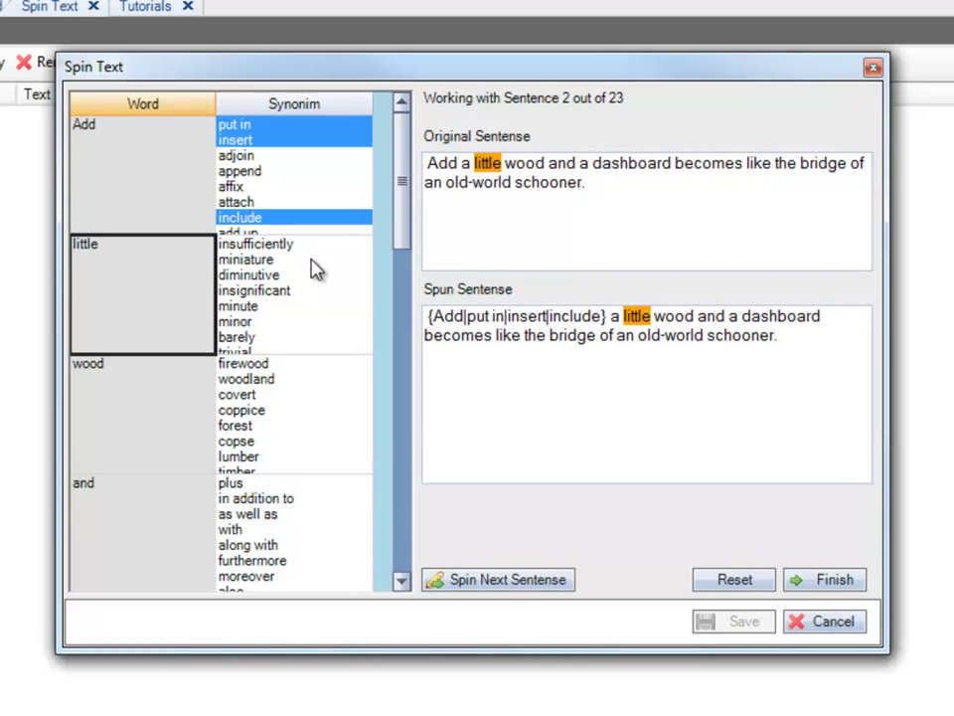
Select "minor" and "slight" as synonyms for the word "little" in the second sentence.
left_click(249, 322)
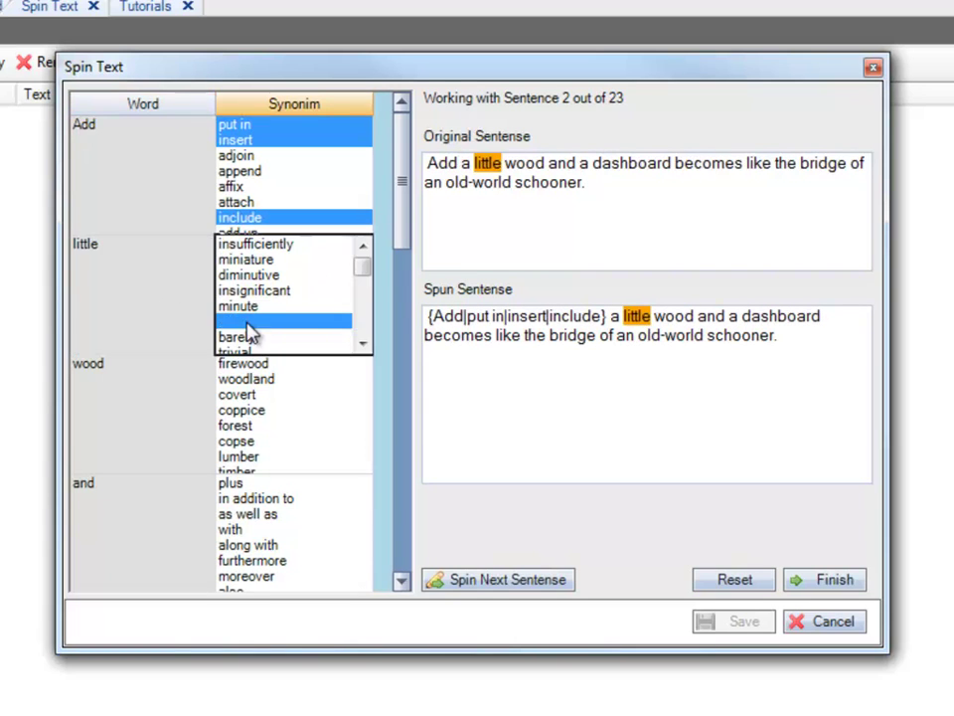
left_click(362, 343)
left_click(362, 343)
left_click(363, 343)
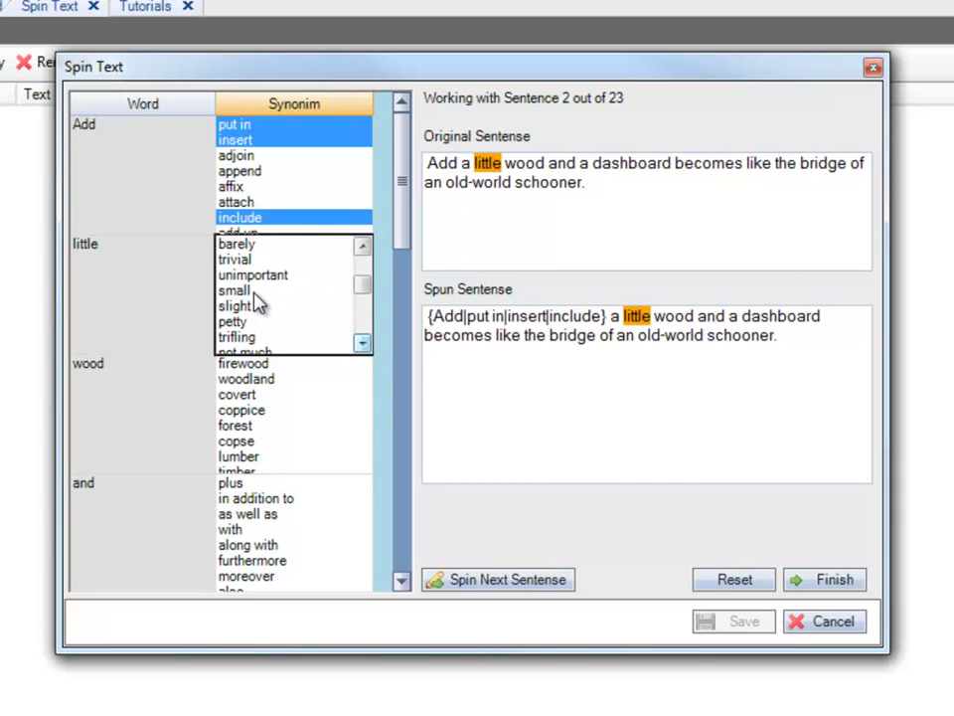
left_click(255, 296)
left_click(269, 297)
left_click(267, 311)
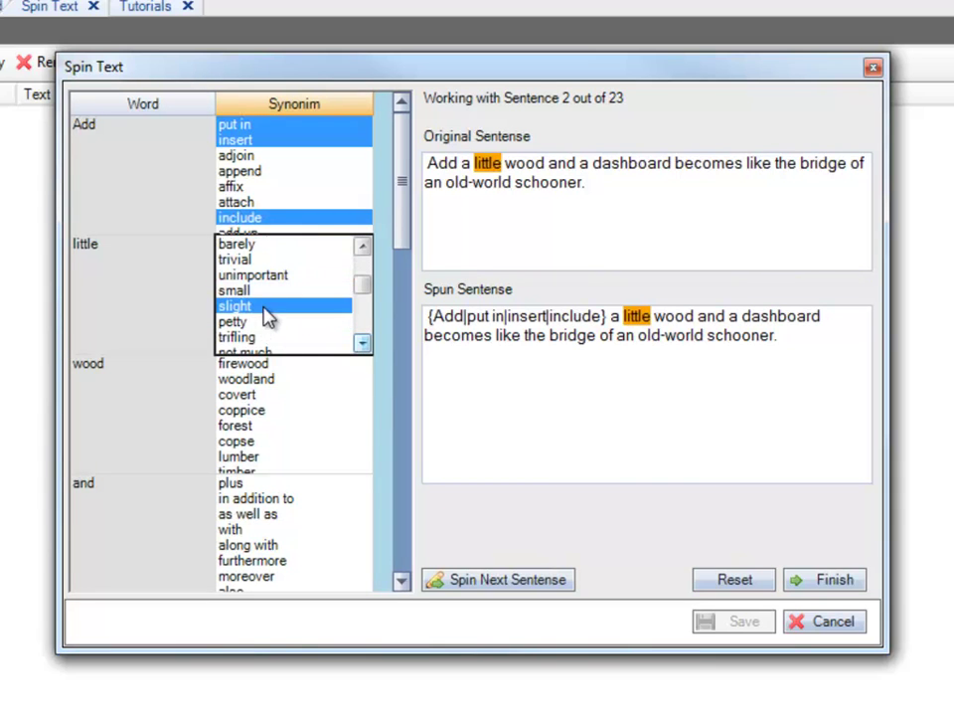
Add "modest" to the synonyms chosen for "little" and apply them by moving on to the word "and".
left_click(364, 348)
left_click(364, 348)
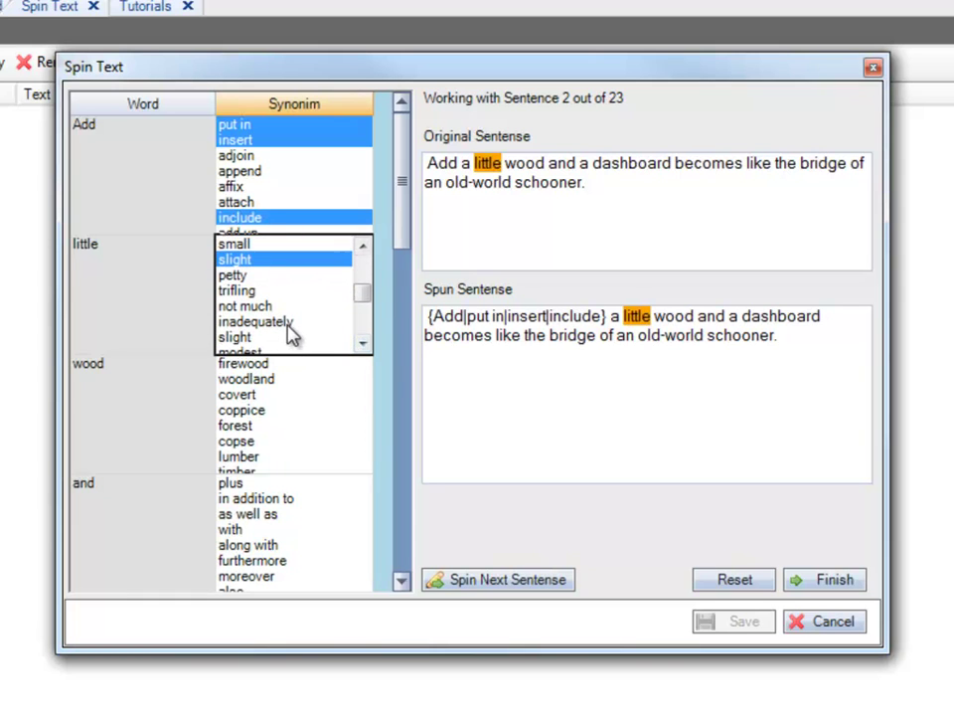
scroll(299, 318, "down", 1)
left_click(281, 291)
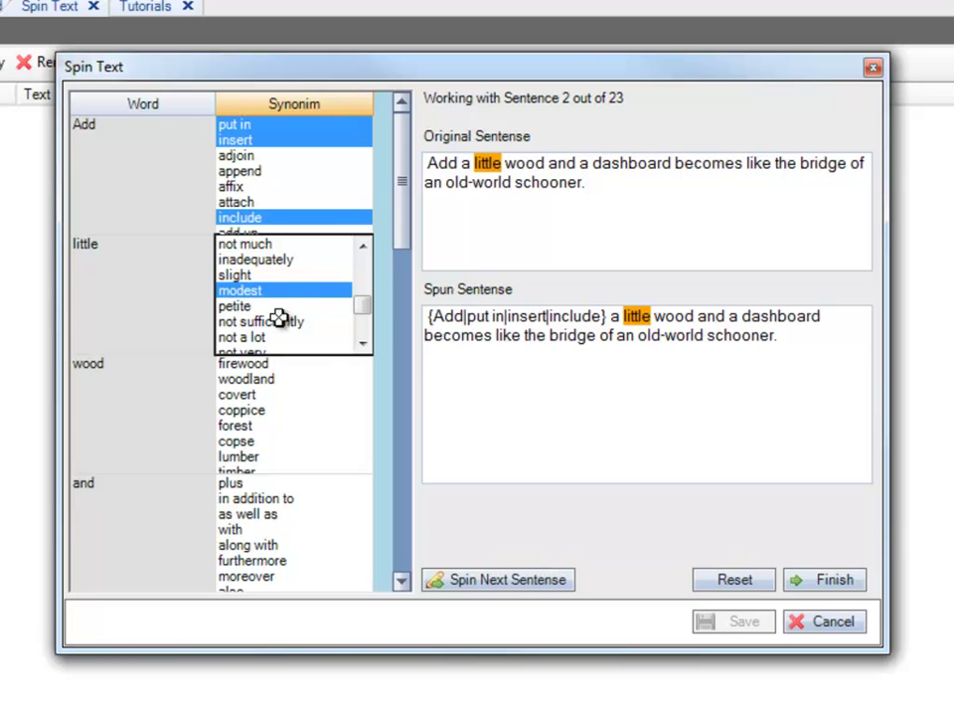
left_click(128, 393)
left_click(159, 510)
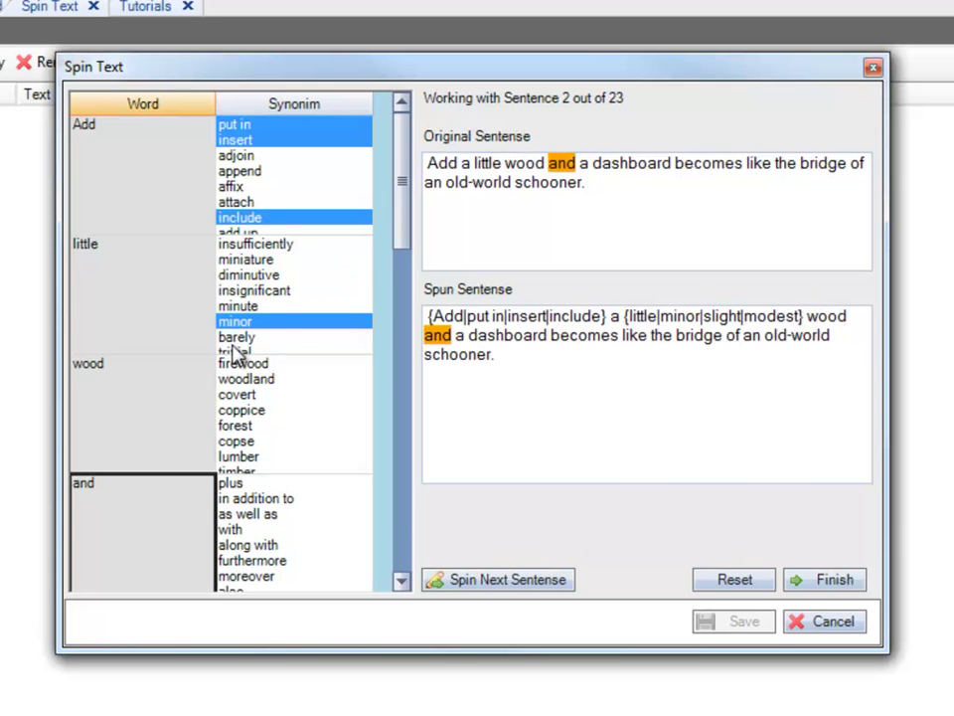
Look over the synonyms of the second sentence's remaining words and finish the sentence-by-sentence spinning.
scroll(209, 422, "down", 5)
scroll(188, 400, "down", 1)
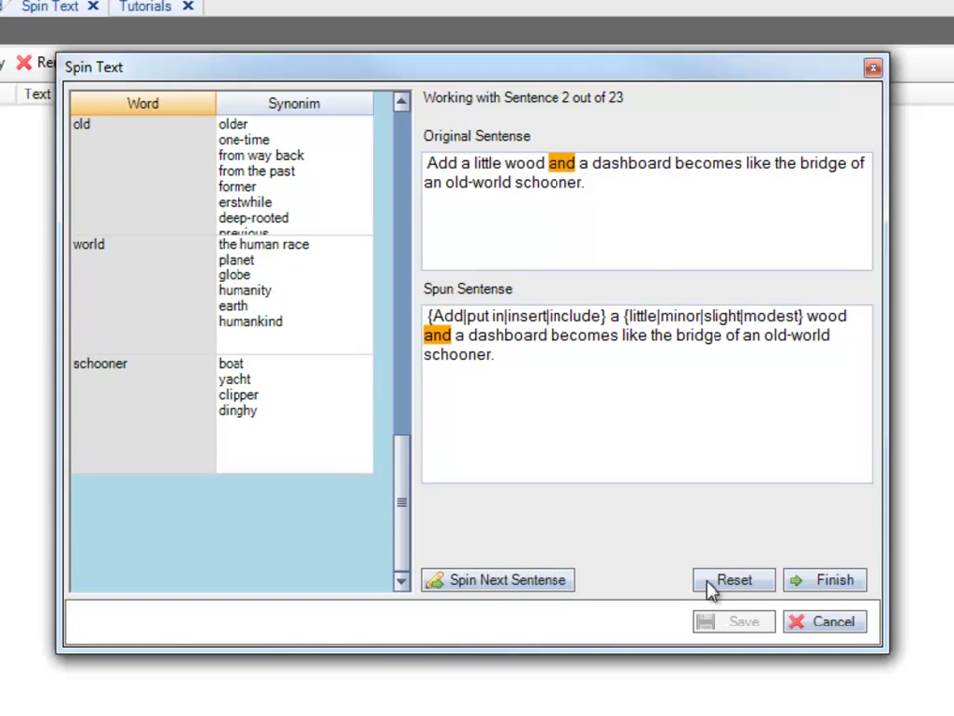
left_click(835, 591)
left_click(587, 475)
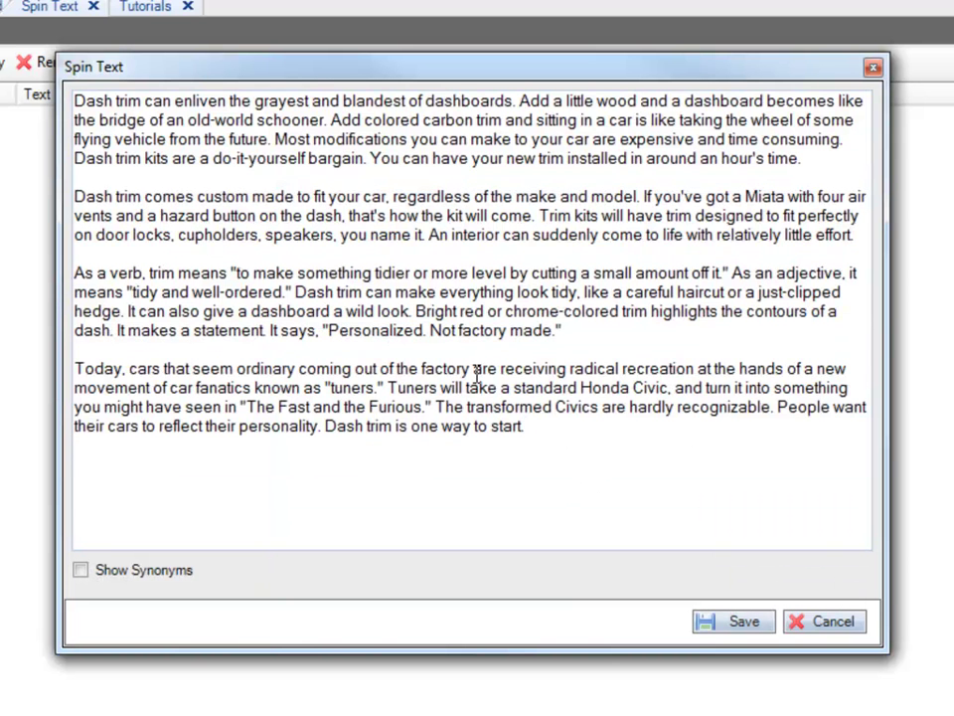
Spin the word "Add" before "colored carbon trim" as {Add|insert} in the article text.
double_click(354, 120)
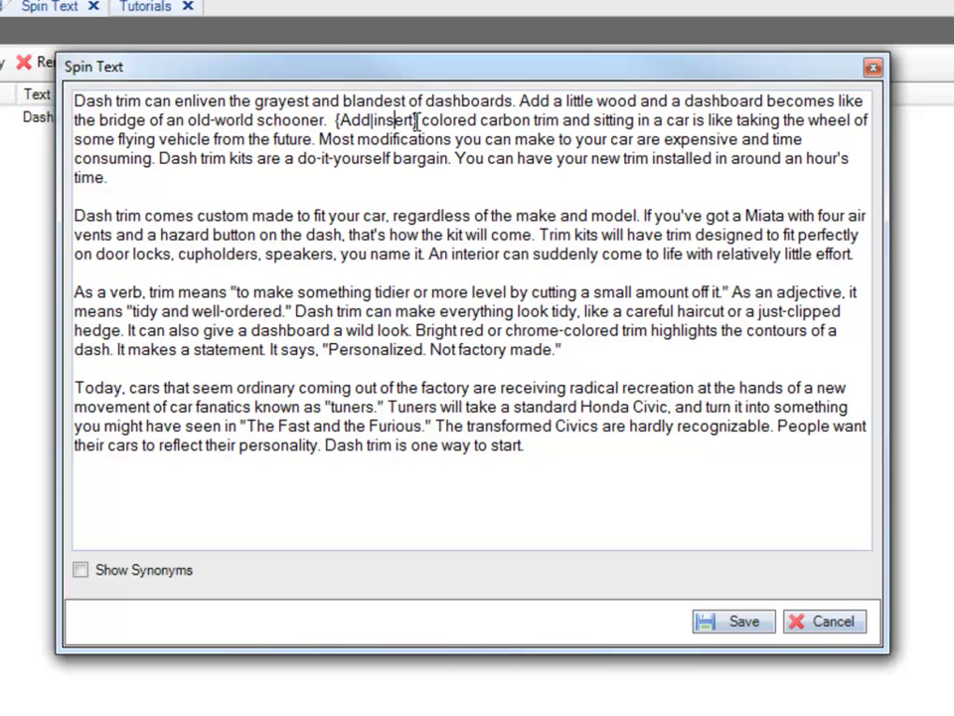
left_click_drag(418, 119, 339, 121)
left_click(339, 120)
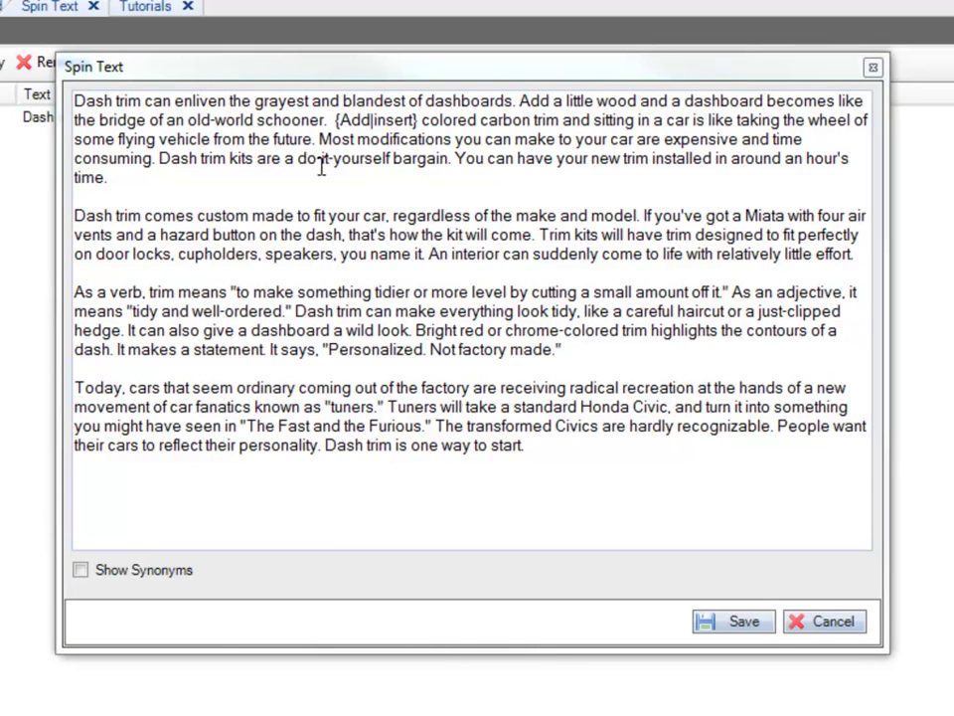
Examine the braces and the separator of the {Add|insert} group in the first paragraph.
left_click_drag(414, 121, 391, 122)
left_click(338, 121)
left_click(391, 123)
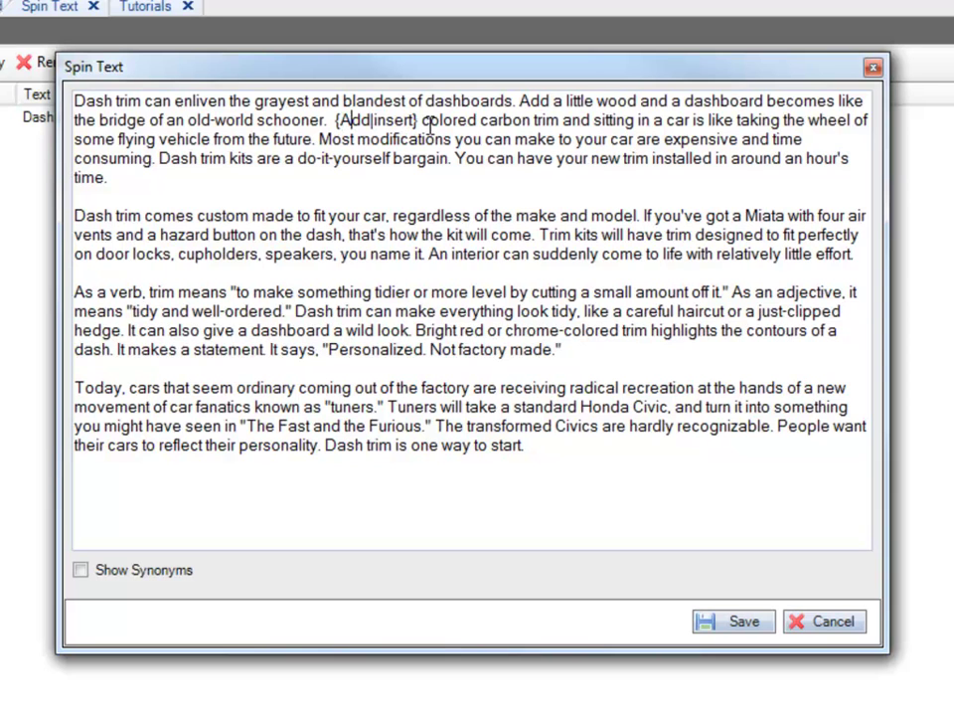
left_click(423, 120)
key("Left")
key("Left")
key("Left")
key("Left")
key("Left")
key("Left")
Turn on the synonym display for the article and view the synonyms of highlighted words such as "coming".
left_click(79, 571)
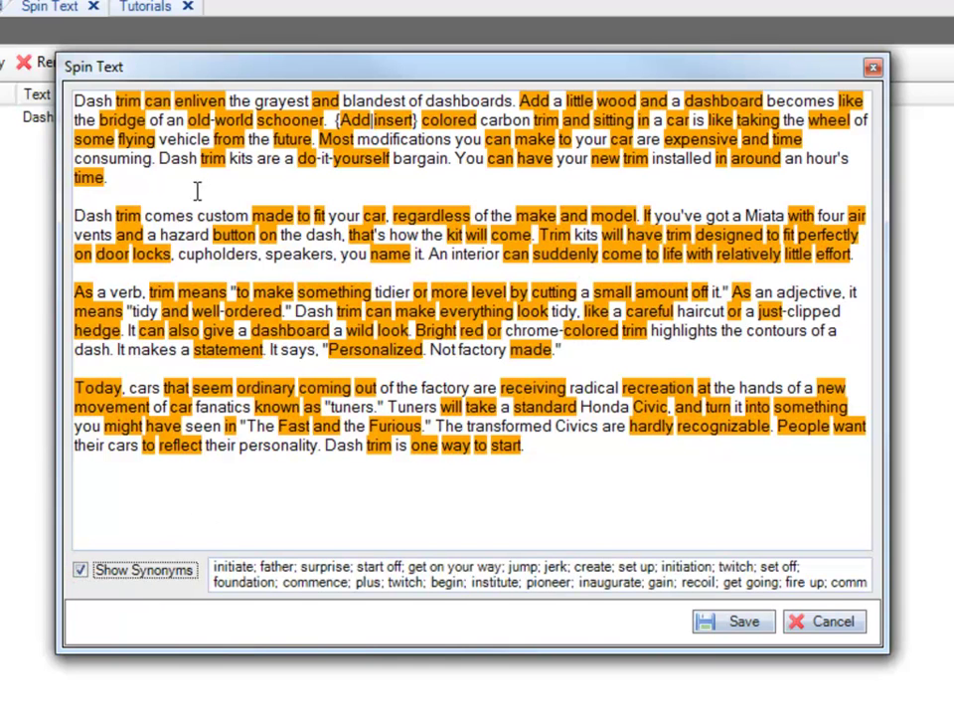
left_click(126, 97)
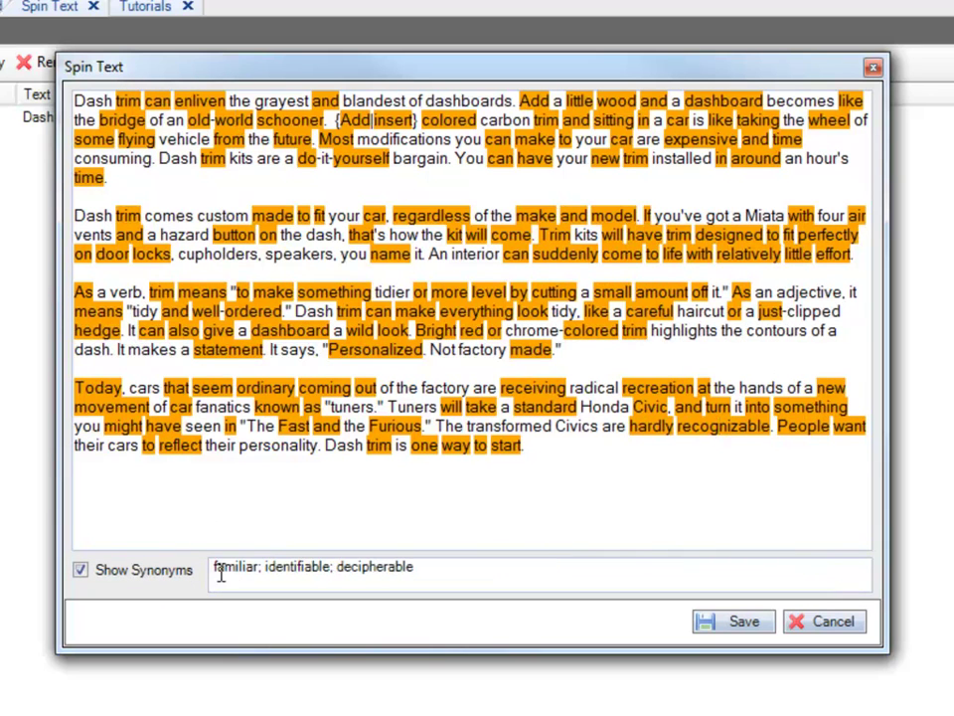
left_click(220, 574)
left_click(304, 389)
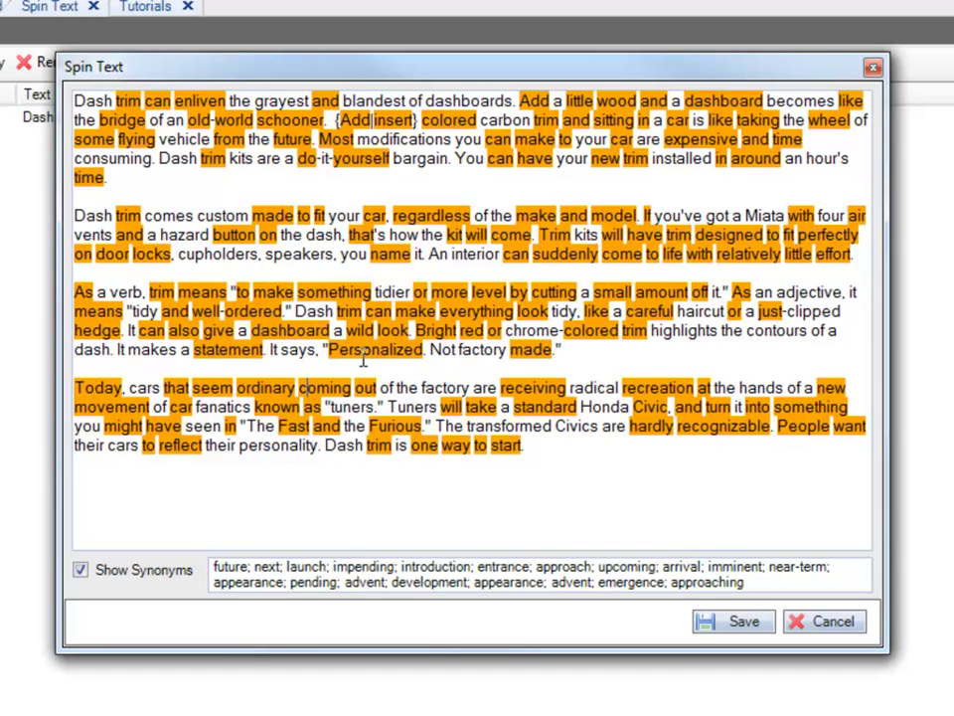
Spin the word "ordinary" in the last paragraph as {ordinary|usual|normal}.
left_click(256, 389)
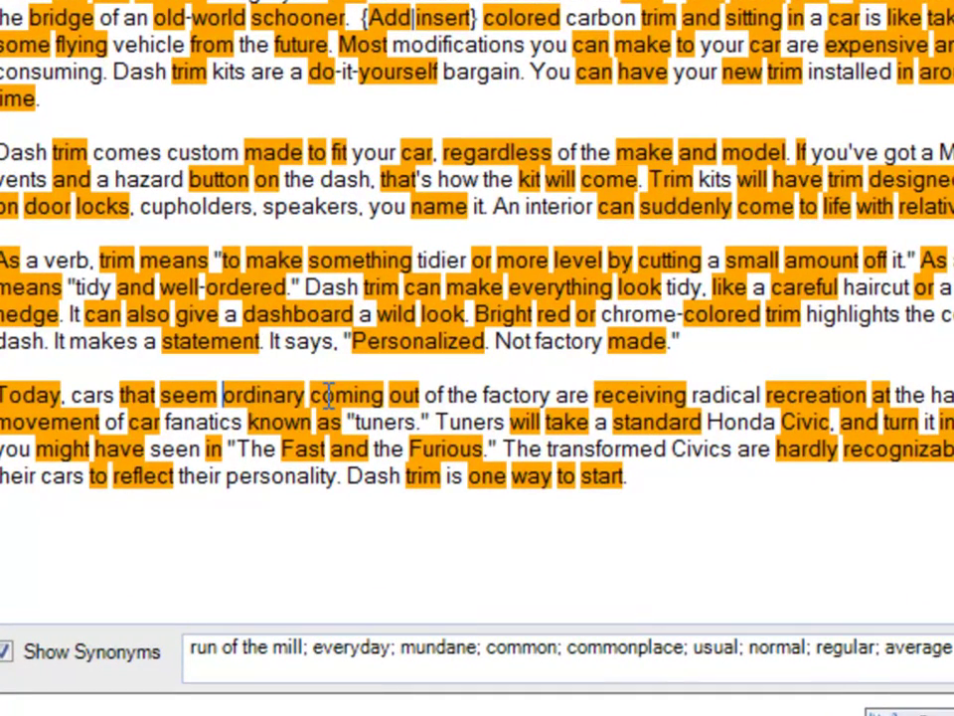
type("{")
key("Right")
key("Right")
key("Right")
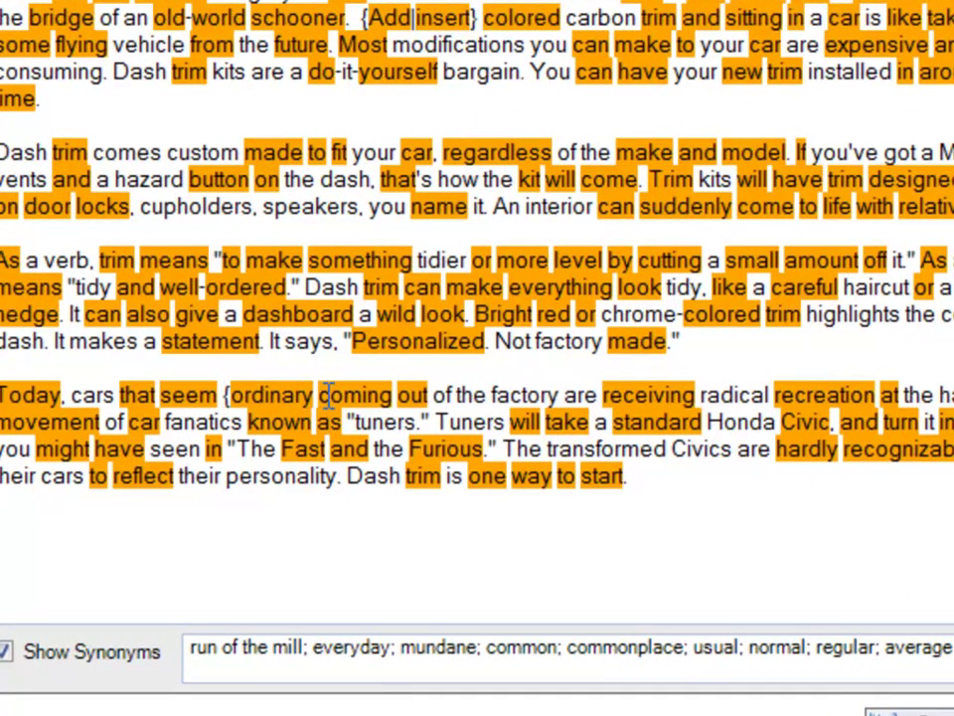
type("|")
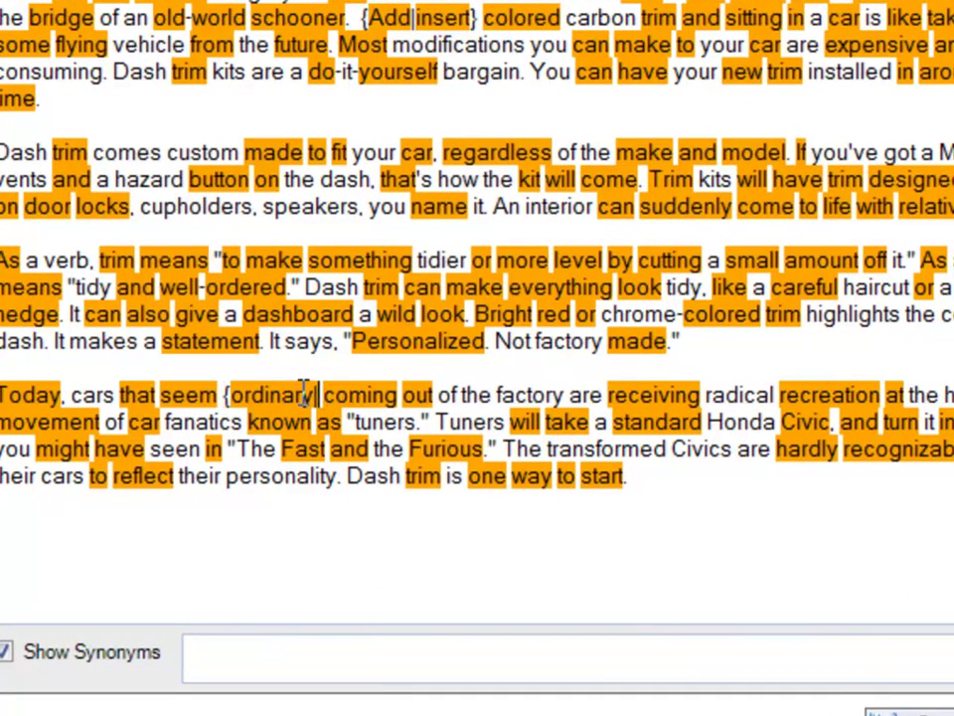
type("usual|n")
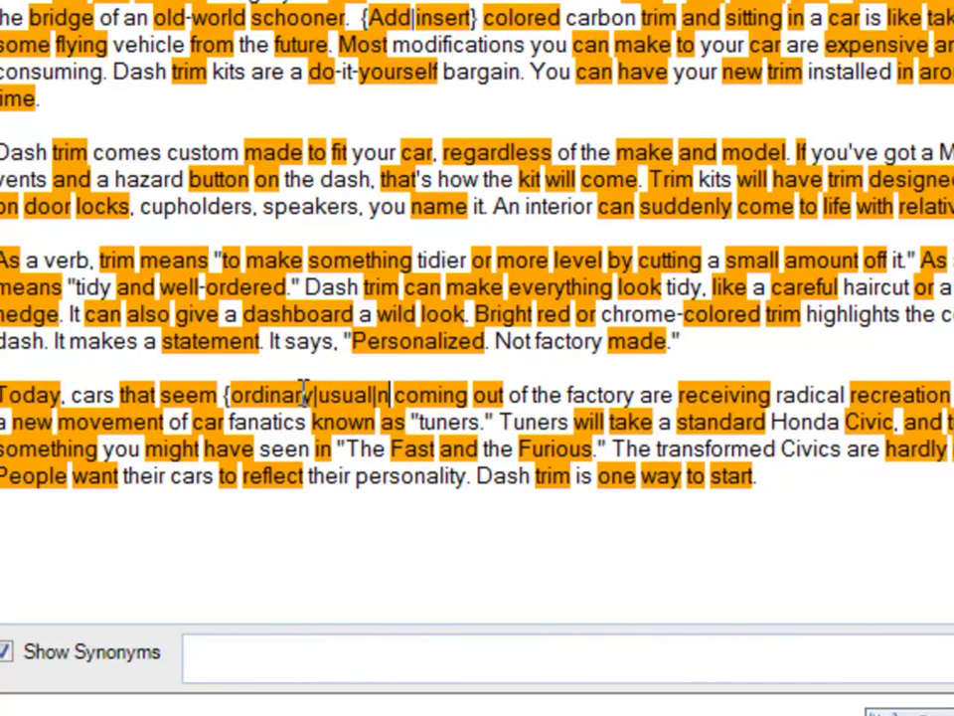
type("ormal}")
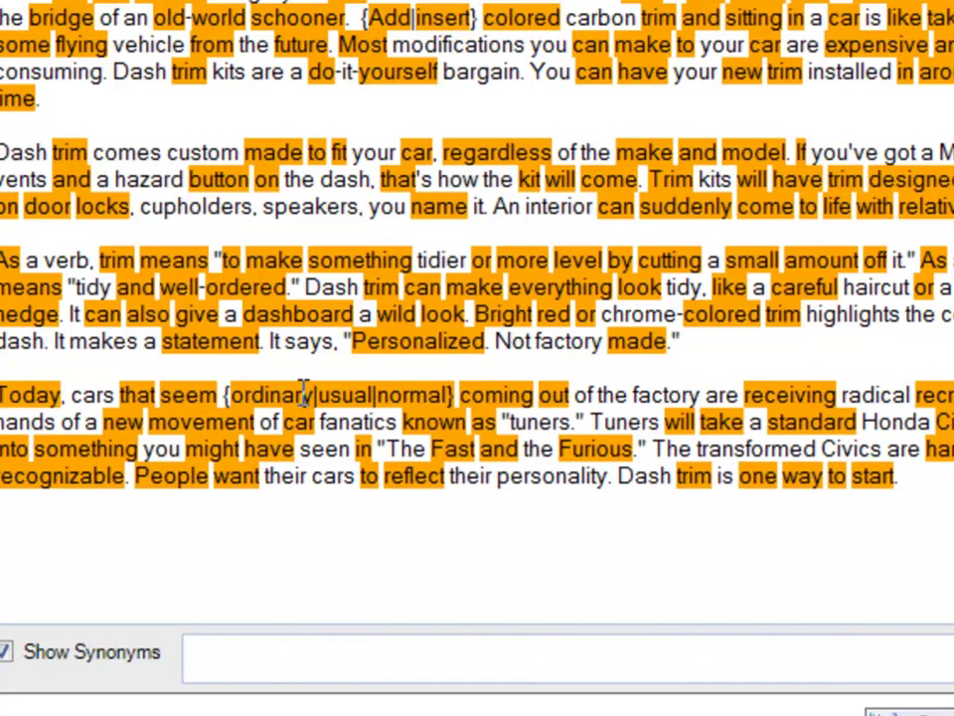
View the synonyms of "normal", then highlight the phrase ending in "coming out" and the sentence beginning "As a verb, trim means".
left_click(425, 395)
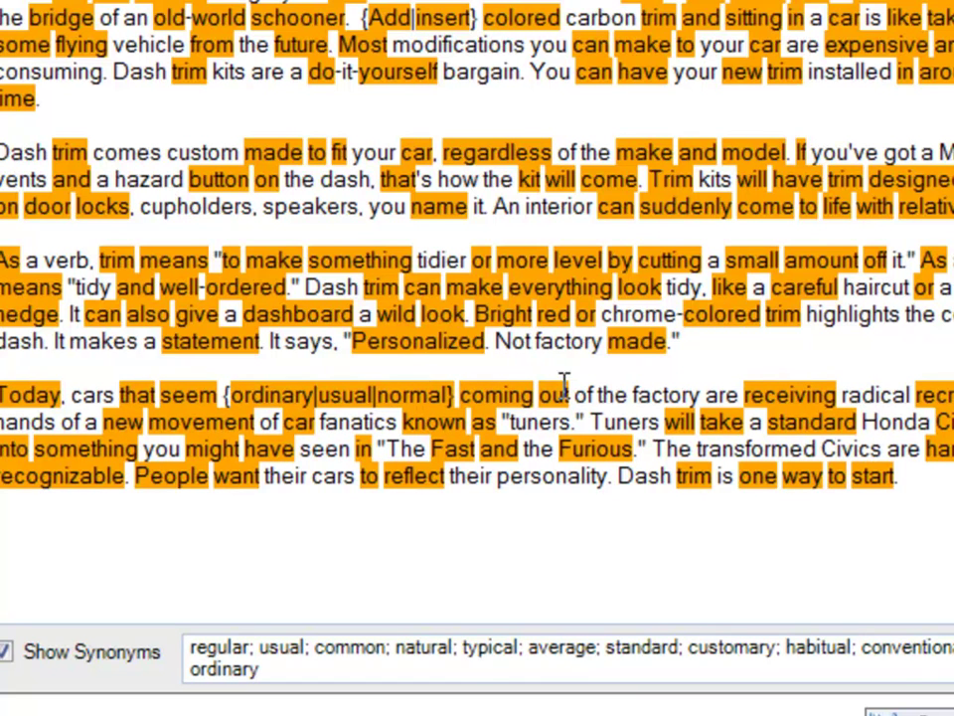
left_click_drag(575, 393, 412, 399)
left_click(561, 419)
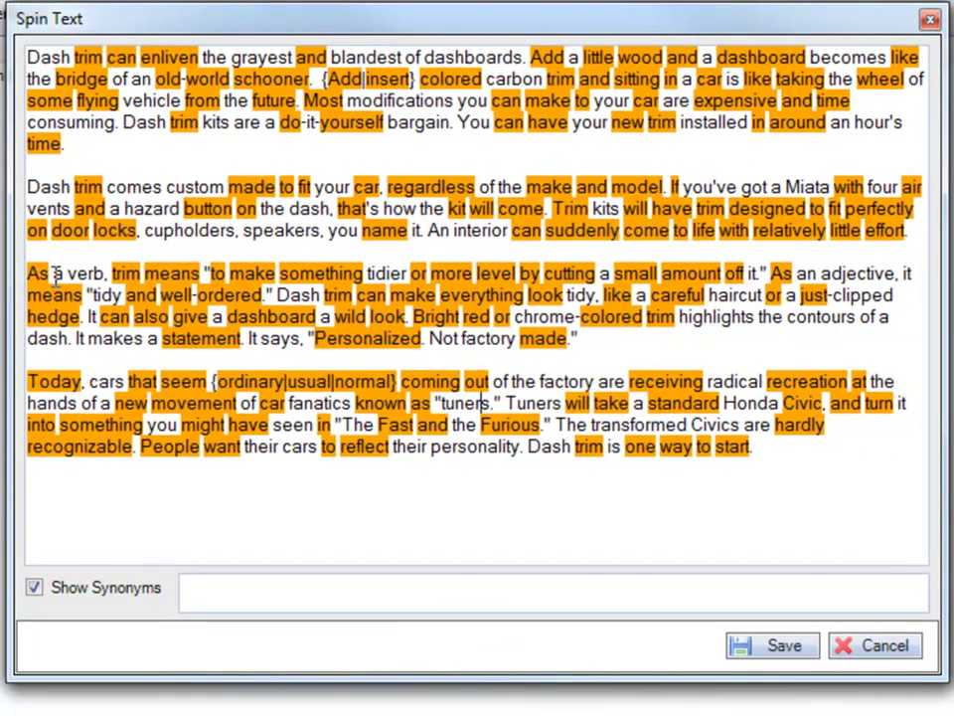
left_click_drag(30, 268, 761, 272)
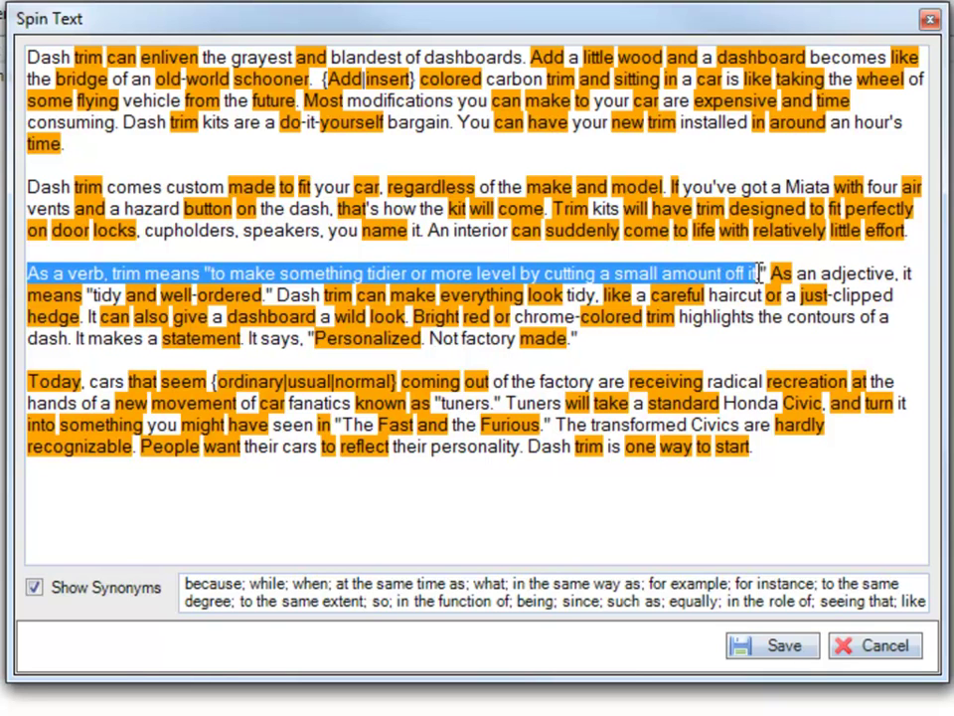
Save the spun article and open both saved Dash trim texts to compare them, closing each without saving.
left_click(789, 648)
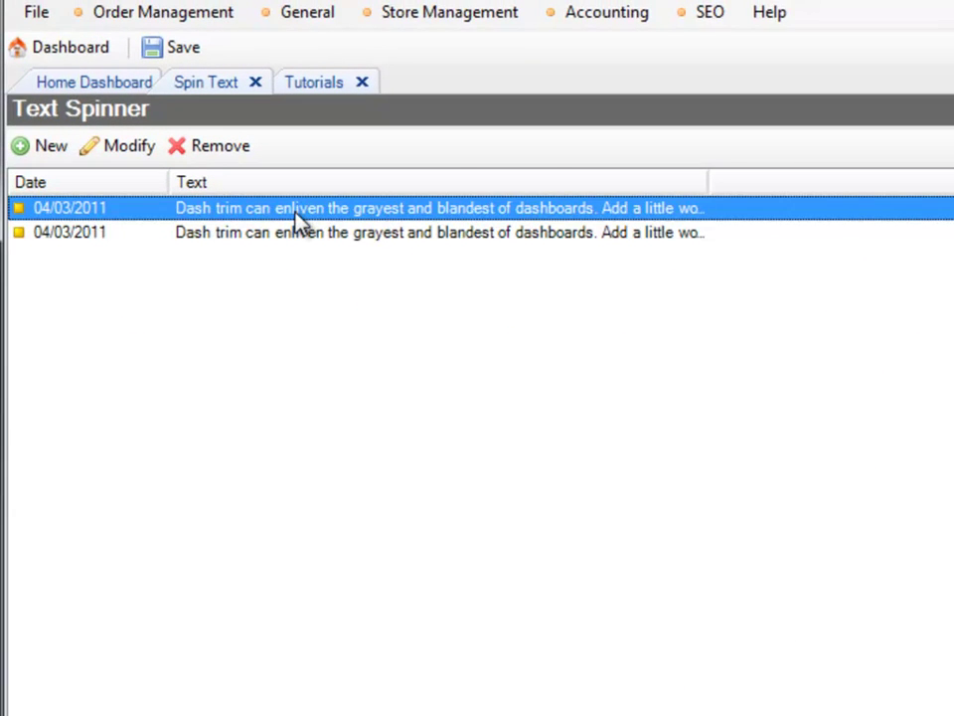
double_click(298, 219)
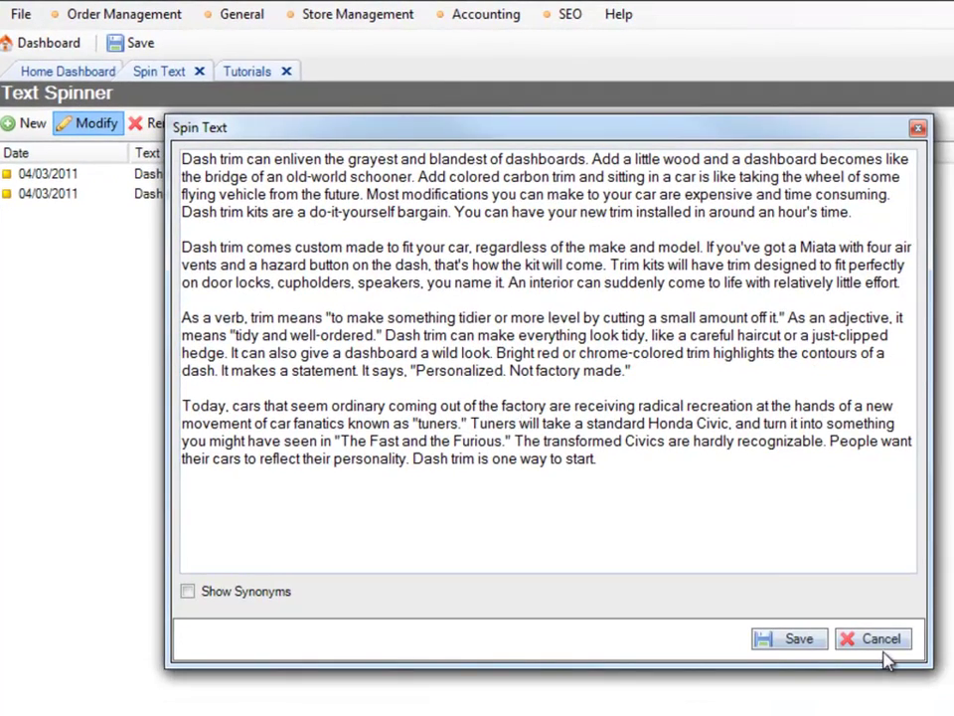
left_click(874, 640)
double_click(364, 203)
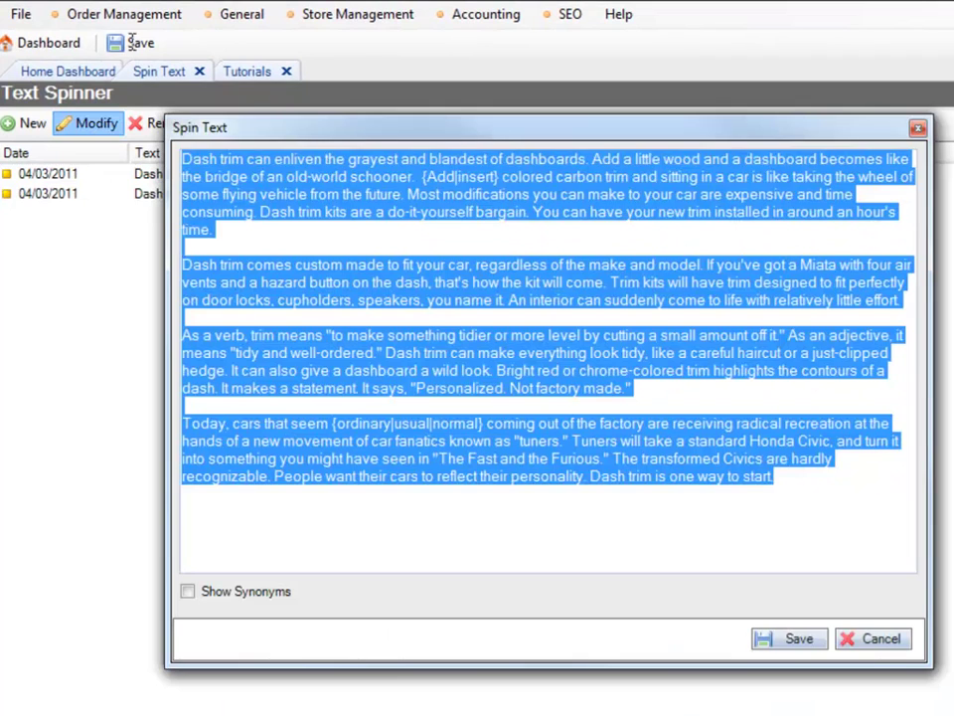
left_click(892, 646)
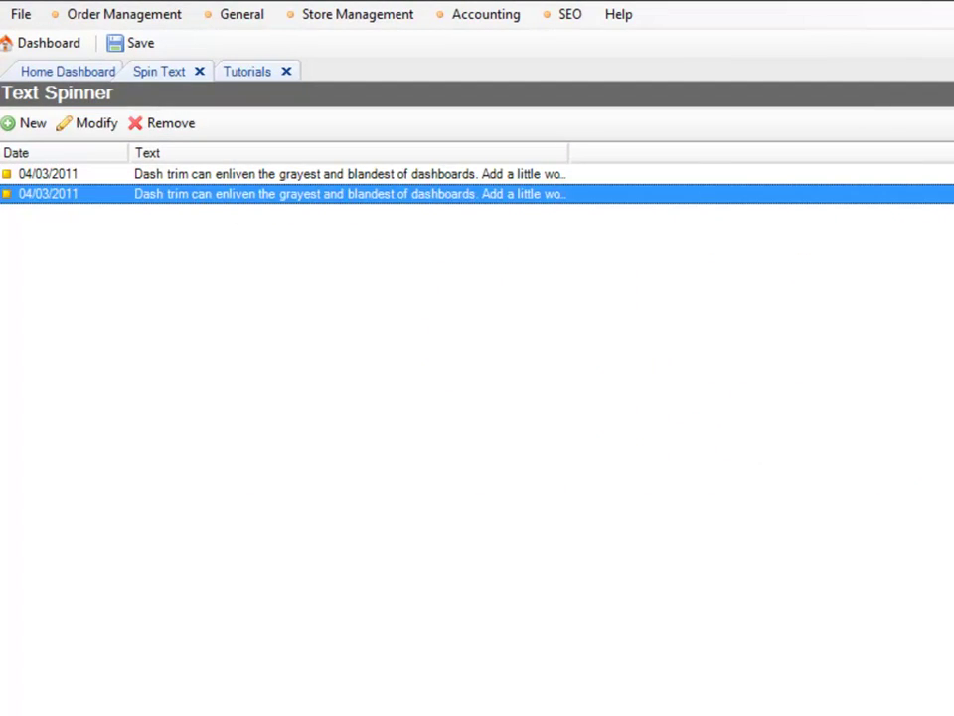